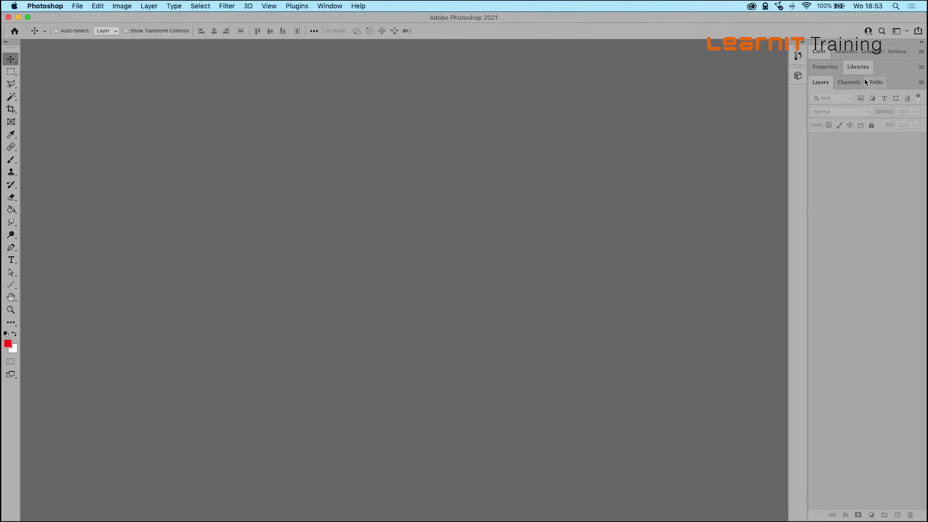
Step: Open 003Portrait.psd from the 003 Portrait library
{"action": "left_click", "coordinate": [858, 67]}
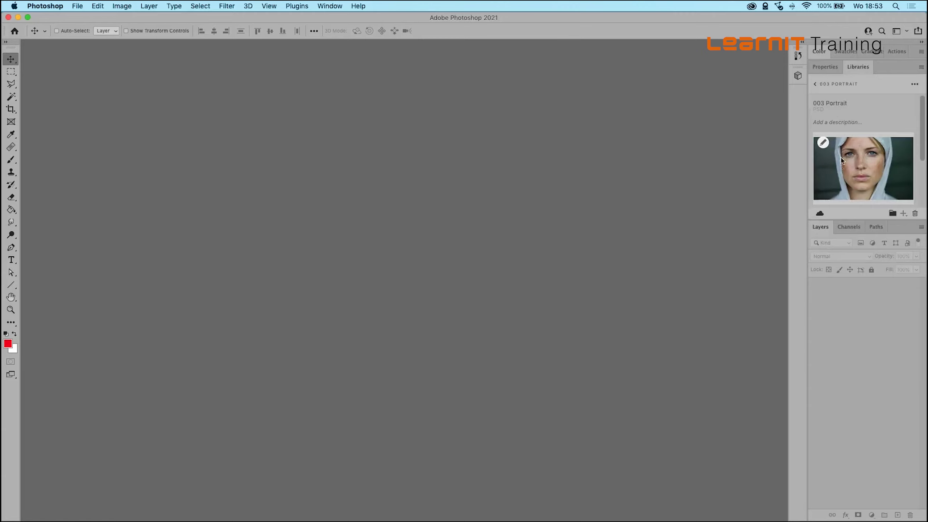
{"action": "left_click", "coordinate": [823, 143]}
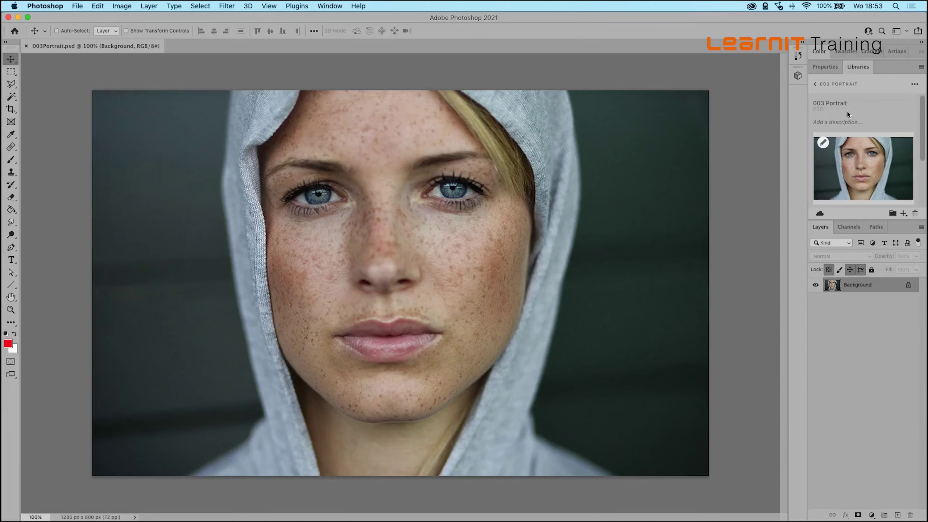
Step: Collapse the Libraries panel, choose the Spot Healing Brush, and select the Zoom tool
{"action": "left_click", "coordinate": [856, 67]}
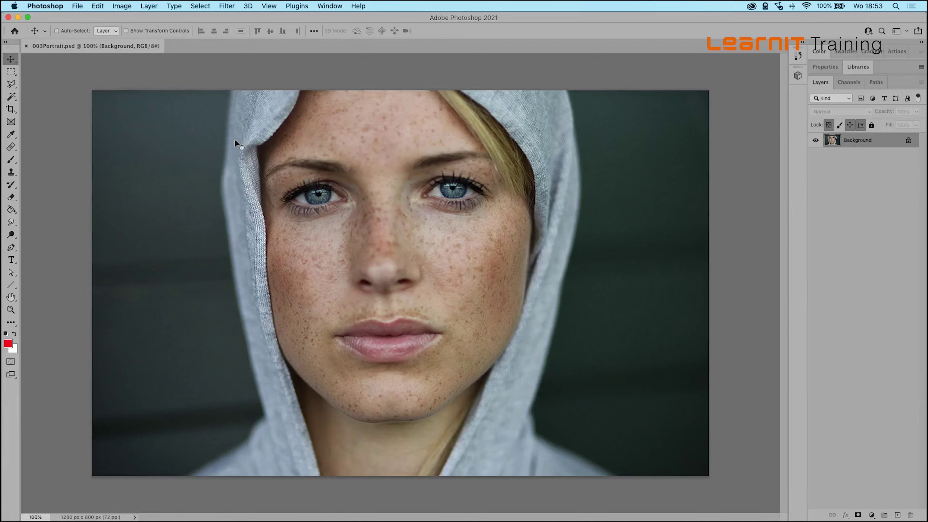
{"action": "left_click", "coordinate": [10, 147]}
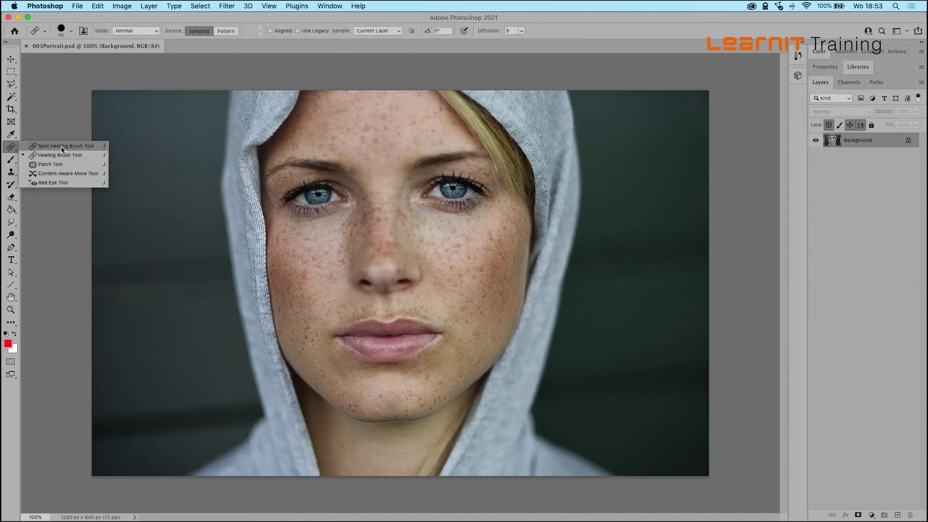
{"action": "left_click", "coordinate": [81, 147]}
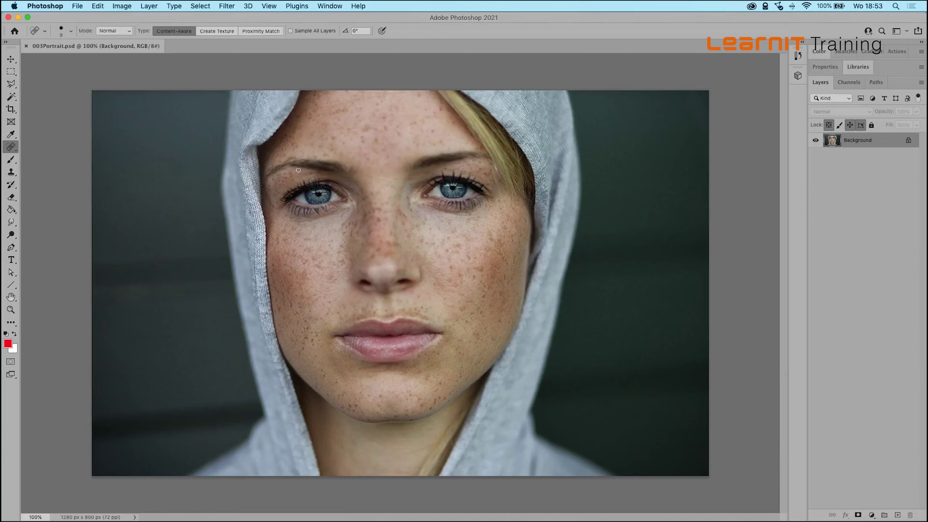
{"action": "left_click", "coordinate": [10, 310]}
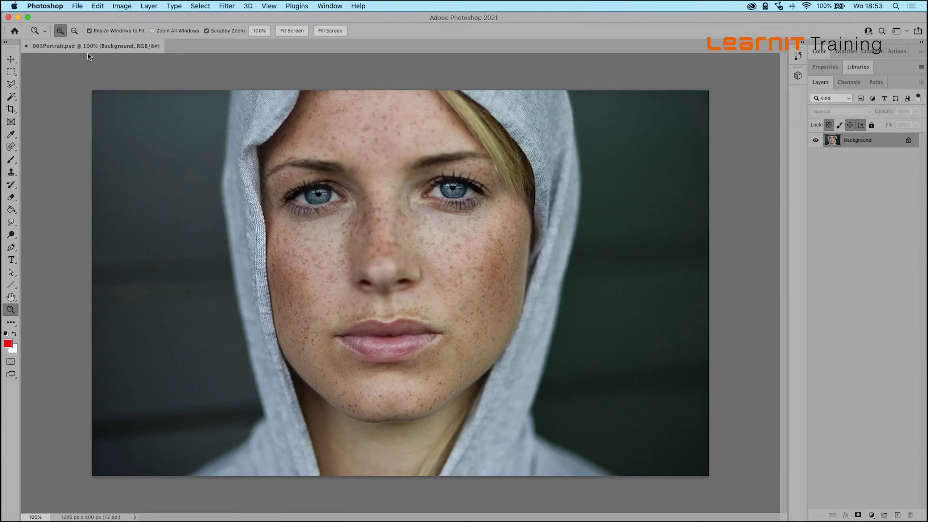
Step: Zoom in on the eyes and forehead, settling at 300%
{"action": "left_click", "coordinate": [435, 133]}
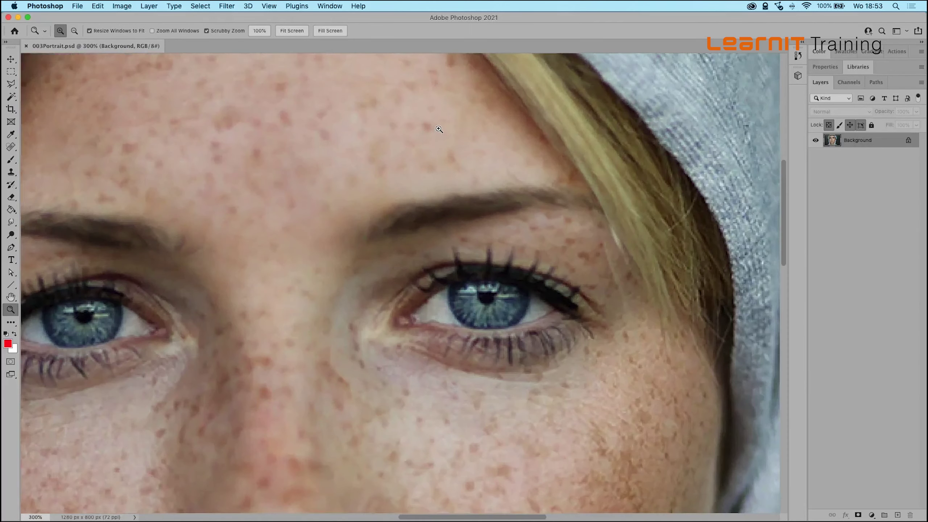
{"action": "left_click", "coordinate": [437, 130]}
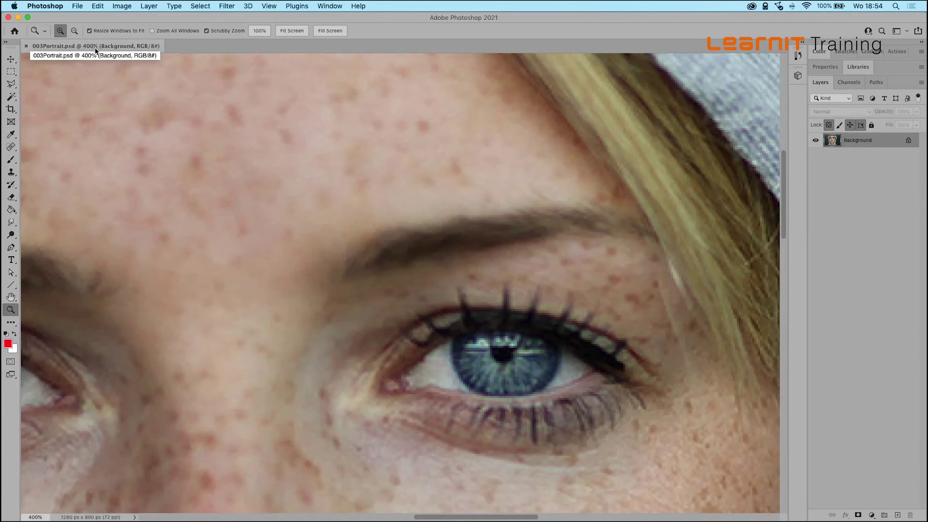
{"action": "key", "text": "alt"}
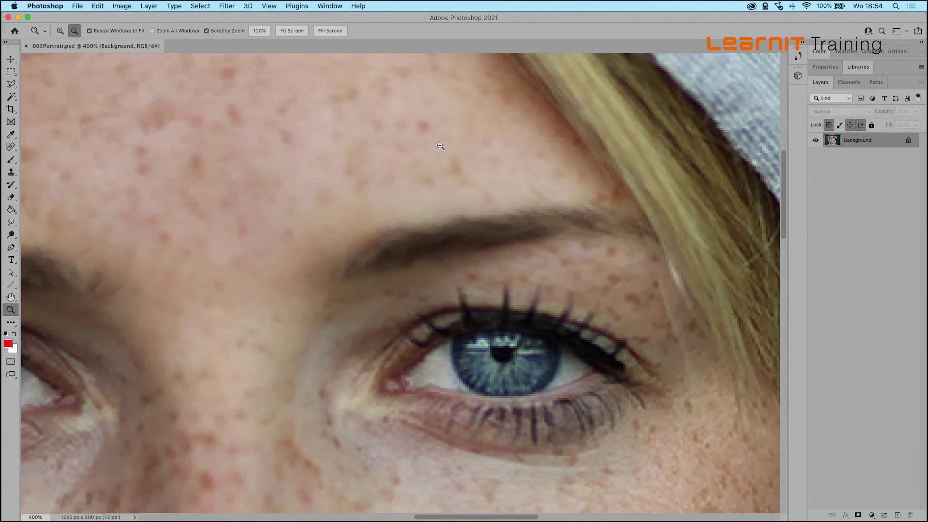
{"action": "left_click", "coordinate": [441, 140], "text": "alt"}
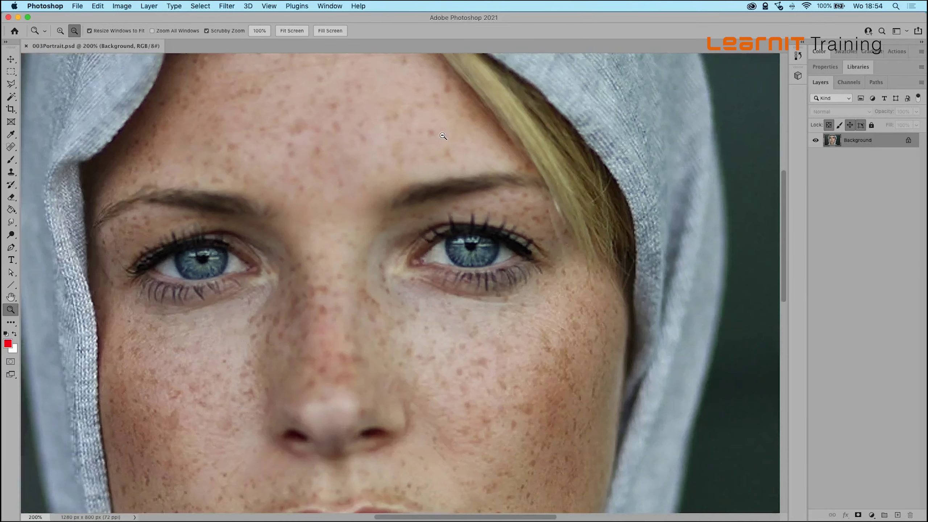
{"action": "left_click", "coordinate": [438, 137], "text": "alt"}
{"action": "left_click", "coordinate": [440, 132]}
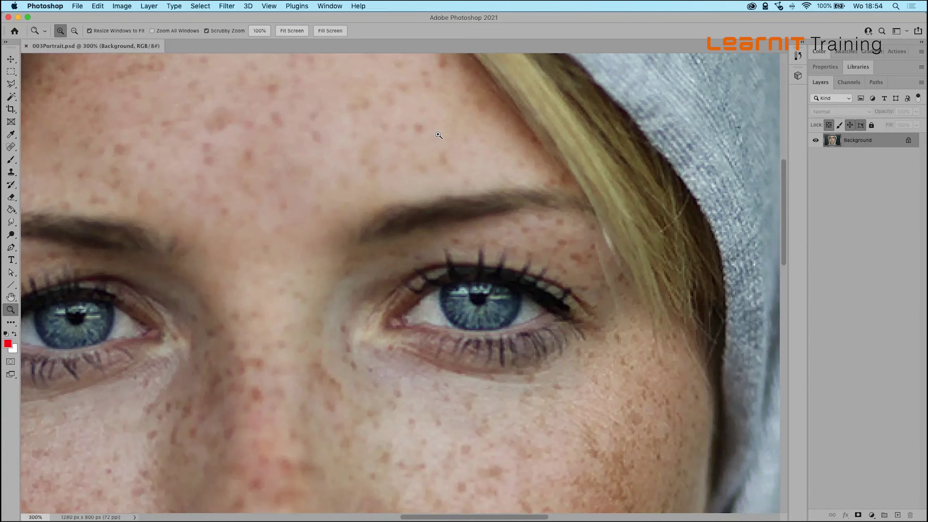
{"action": "left_click", "coordinate": [433, 129], "text": "alt"}
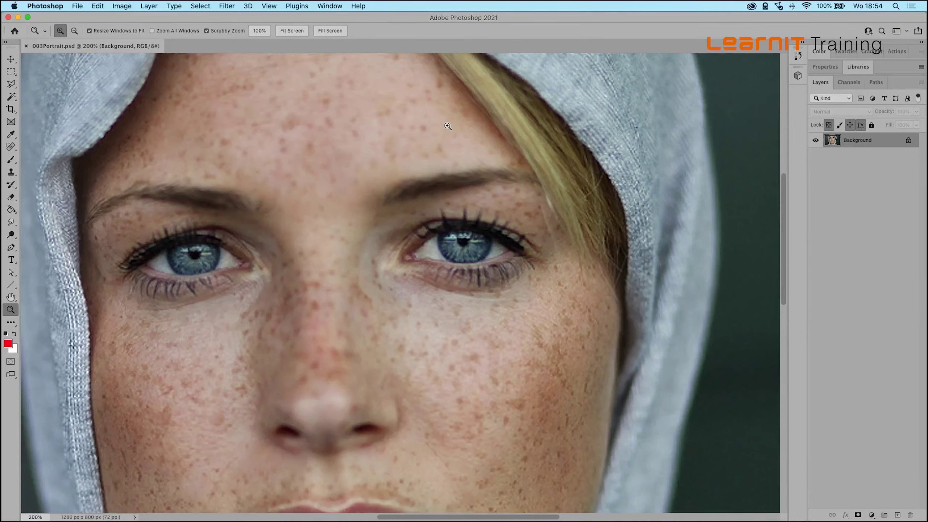
{"action": "left_click", "coordinate": [447, 126]}
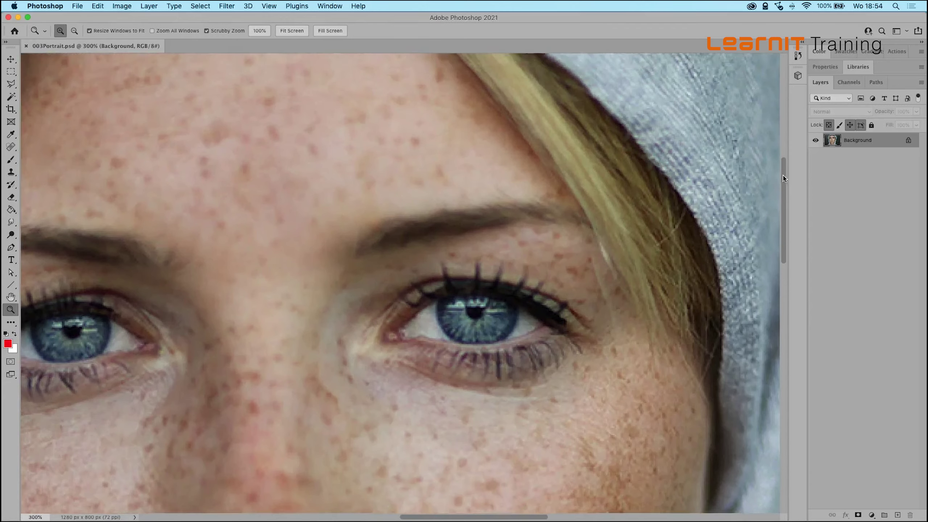
{"action": "left_click_drag", "start_coordinate": [783, 175], "coordinate": [781, 165]}
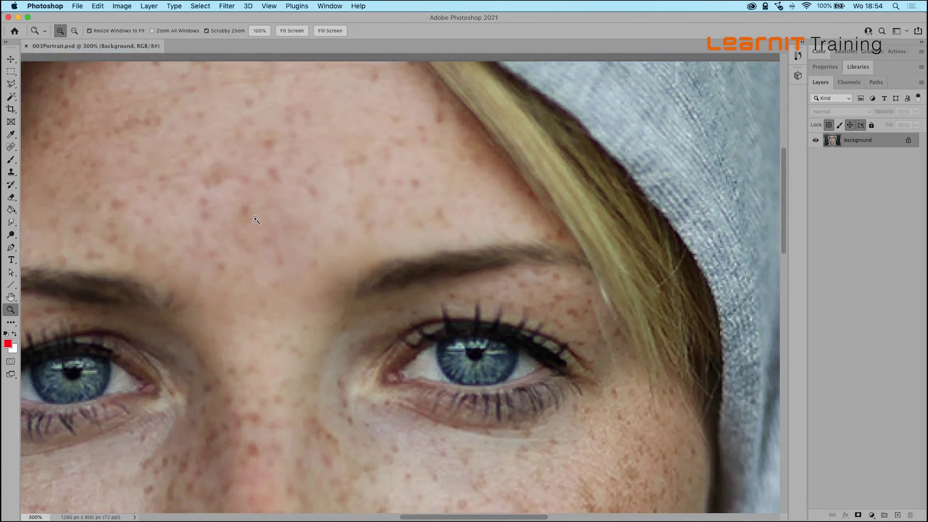
Step: Pan the view with the Hand tool to frame the forehead, brows and both eyes
{"action": "left_click", "coordinate": [10, 296]}
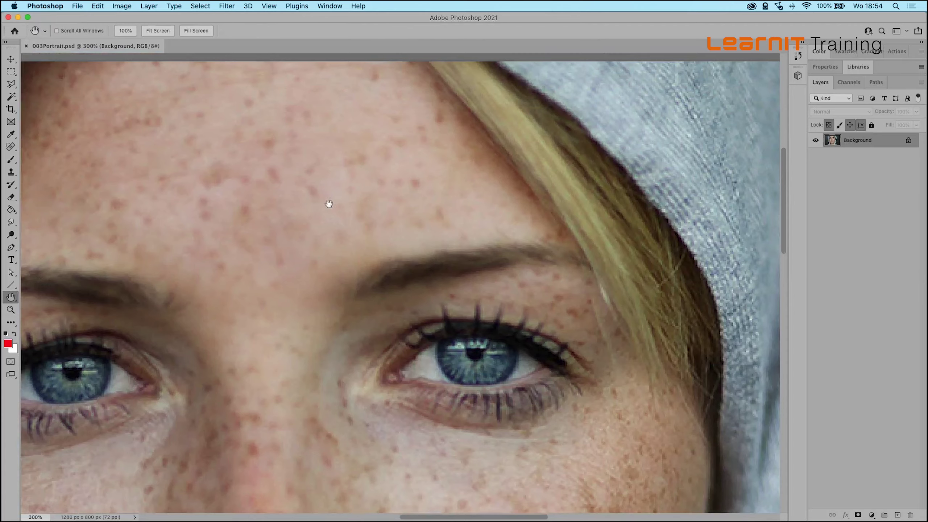
{"action": "mouse_move", "coordinate": [309, 190]}
{"action": "left_mouse_down"}
{"action": "mouse_move", "coordinate": [354, 184]}
{"action": "mouse_move", "coordinate": [455, 292]}
{"action": "mouse_move", "coordinate": [430, 296]}
{"action": "mouse_move", "coordinate": [575, 245]}
{"action": "mouse_move", "coordinate": [463, 215]}
{"action": "mouse_move", "coordinate": [331, 162]}
{"action": "mouse_move", "coordinate": [284, 367]}
{"action": "left_mouse_up"}
{"action": "mouse_move", "coordinate": [356, 63]}
{"action": "left_mouse_down"}
{"action": "mouse_move", "coordinate": [354, 222]}
{"action": "mouse_move", "coordinate": [386, 221]}
{"action": "left_mouse_up"}
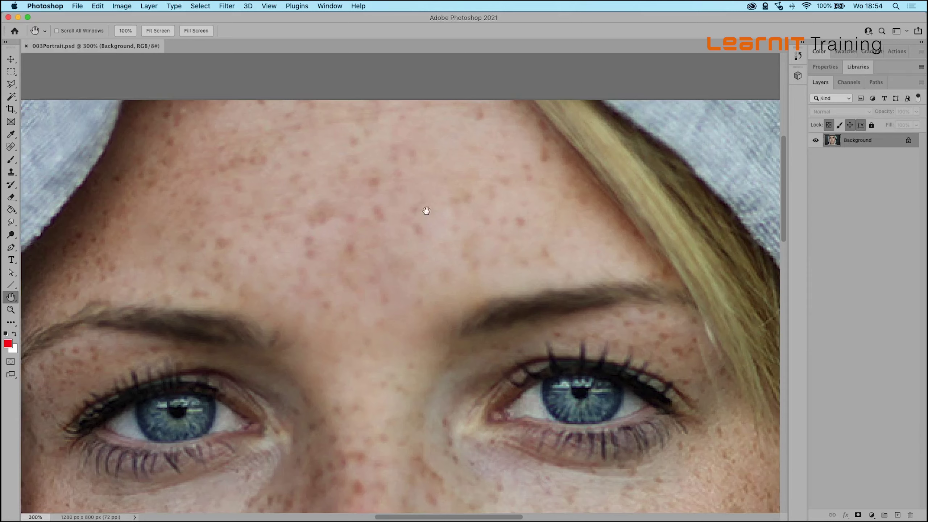
{"action": "left_click", "coordinate": [11, 59]}
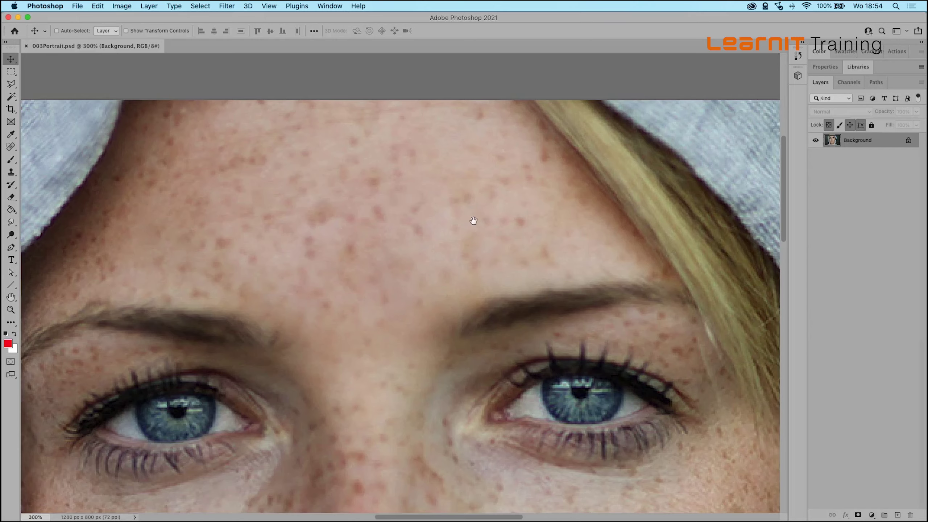
{"action": "left_click_drag", "start_coordinate": [435, 273], "coordinate": [478, 175]}
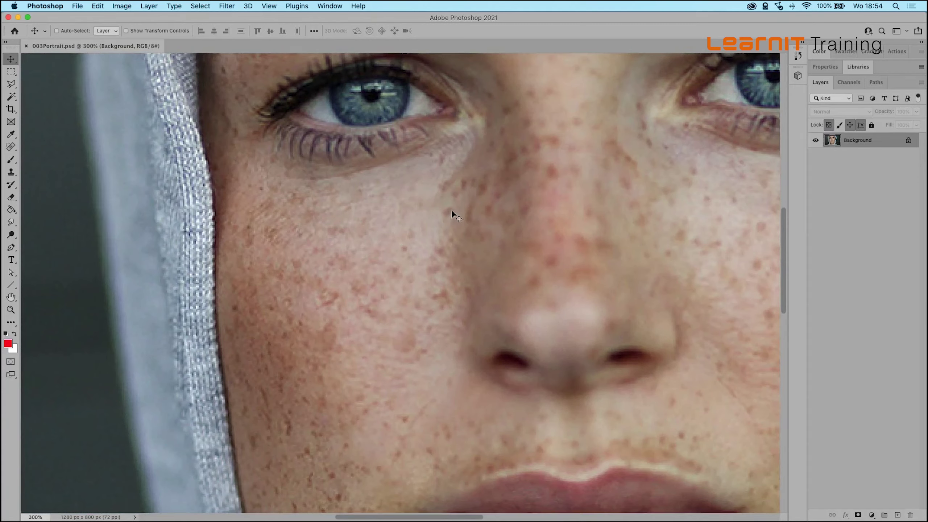
{"action": "left_click_drag", "start_coordinate": [523, 165], "coordinate": [461, 261]}
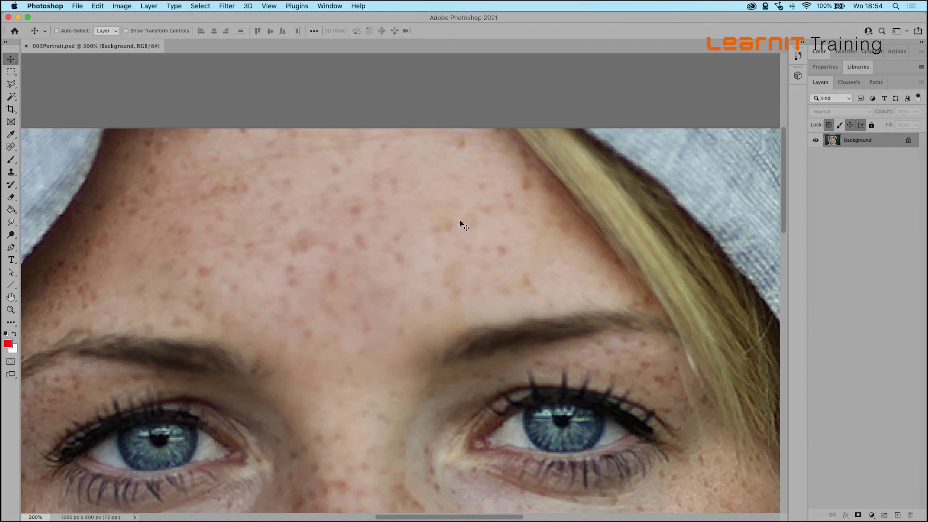
{"action": "scroll", "coordinate": [471, 219], "scroll_direction": "left", "scroll_amount": 3}
{"action": "scroll", "coordinate": [471, 220], "scroll_direction": "down", "scroll_amount": 2}
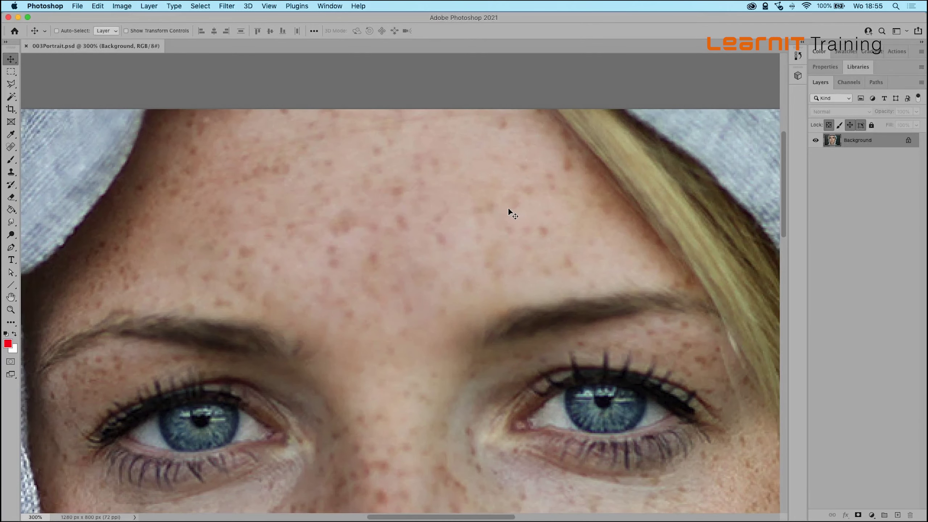
Step: Keep the Spot Healing Brush and resize it to freckle size
{"action": "left_click", "coordinate": [11, 147]}
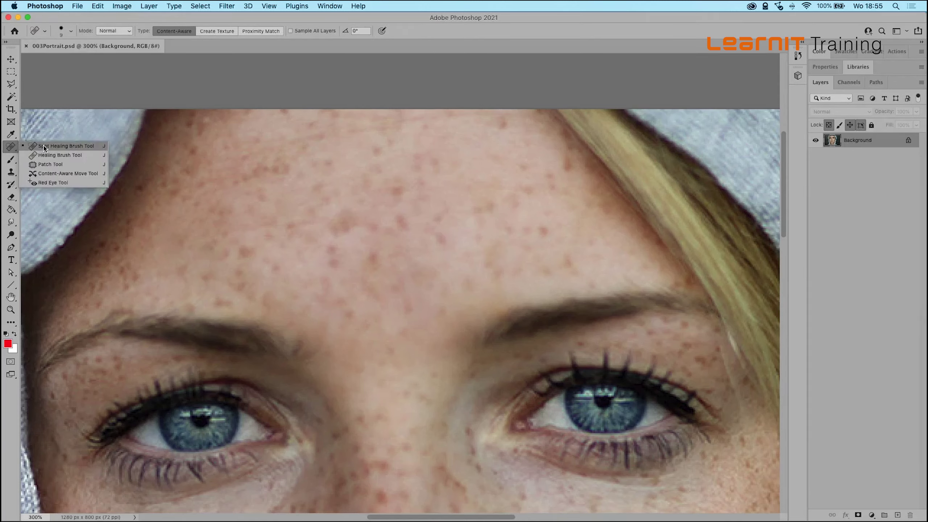
{"action": "left_click", "coordinate": [44, 147]}
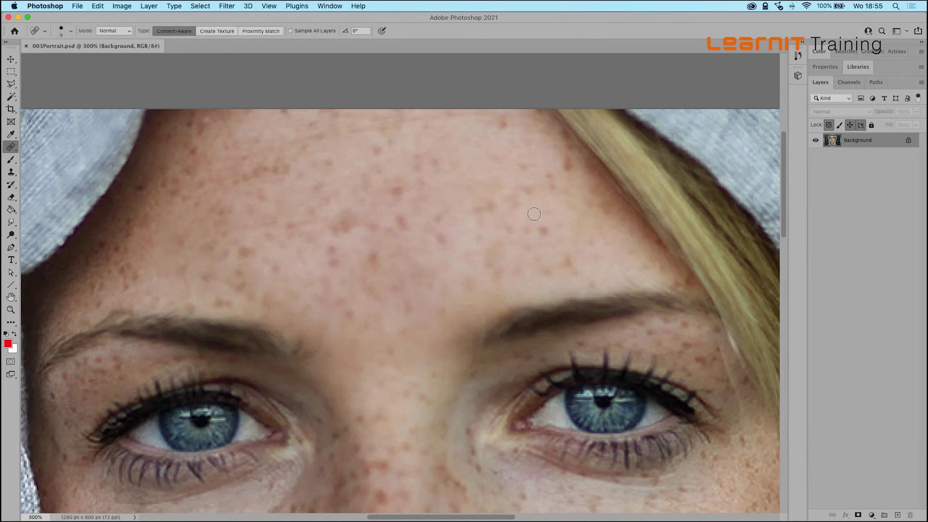
{"action": "key", "text": "bracketright"}
{"action": "key", "text": "bracketright"}
{"action": "key", "text": "bracketright"}
{"action": "key", "text": "bracketright"}
{"action": "key", "text": "bracketright"}
{"action": "key", "text": "bracketleft"}
{"action": "key", "text": "bracketleft"}
{"action": "key", "text": "bracketleft"}
{"action": "key", "text": "bracketleft"}
{"action": "key", "text": "bracketleft"}
{"action": "key", "text": "bracketleft"}
{"action": "key", "text": "bracketright"}
{"action": "key", "text": "bracketright"}
{"action": "key", "text": "bracketright"}
{"action": "key", "text": "bracketright"}
{"action": "key", "text": "bracketleft"}
{"action": "key", "text": "bracketleft"}
{"action": "key", "text": "bracketleft"}
{"action": "key", "text": "bracketleft"}
Step: Heal the freckle patches across the central and upper forehead with short strokes
{"action": "mouse_move", "coordinate": [541, 229]}
{"action": "left_mouse_down"}
{"action": "mouse_move", "coordinate": [514, 239]}
{"action": "mouse_move", "coordinate": [549, 209]}
{"action": "mouse_move", "coordinate": [511, 211]}
{"action": "left_mouse_up"}
{"action": "mouse_move", "coordinate": [559, 189]}
{"action": "left_mouse_down"}
{"action": "mouse_move", "coordinate": [531, 193]}
{"action": "mouse_move", "coordinate": [504, 171]}
{"action": "left_mouse_up"}
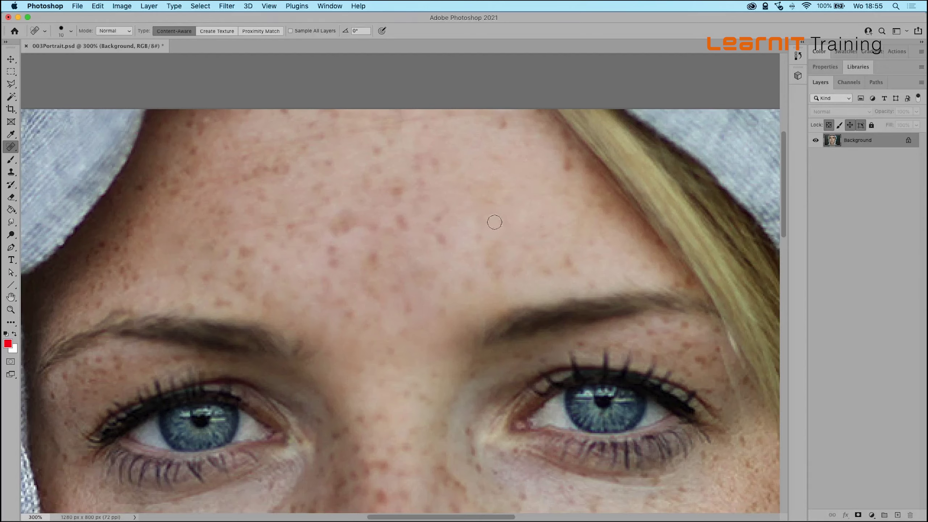
{"action": "mouse_move", "coordinate": [490, 229]}
{"action": "left_mouse_down"}
{"action": "mouse_move", "coordinate": [471, 243]}
{"action": "mouse_move", "coordinate": [485, 276]}
{"action": "left_mouse_up"}
{"action": "mouse_move", "coordinate": [541, 272]}
{"action": "left_mouse_down"}
{"action": "mouse_move", "coordinate": [504, 274]}
{"action": "mouse_move", "coordinate": [549, 256]}
{"action": "mouse_move", "coordinate": [531, 247]}
{"action": "mouse_move", "coordinate": [577, 270]}
{"action": "mouse_move", "coordinate": [579, 255]}
{"action": "mouse_move", "coordinate": [601, 265]}
{"action": "left_mouse_up"}
{"action": "left_click_drag", "start_coordinate": [540, 233], "coordinate": [472, 201]}
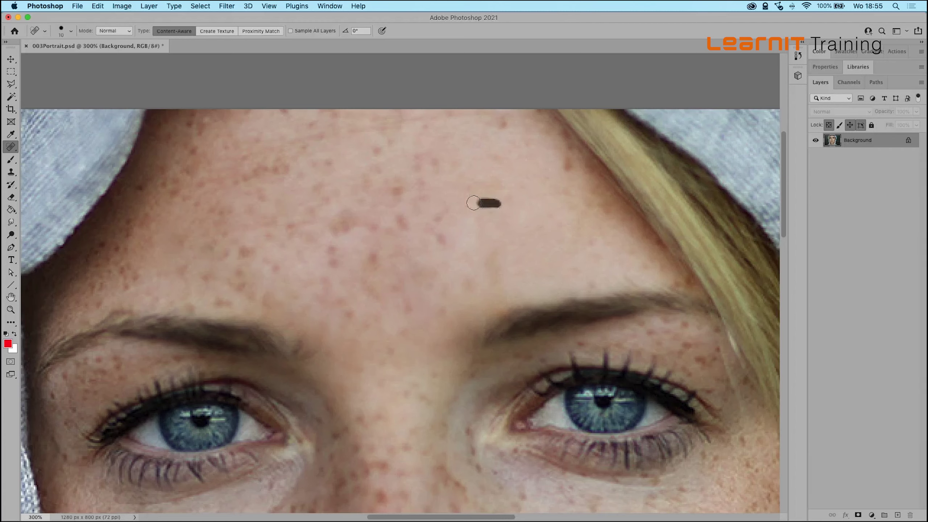
{"action": "left_click", "coordinate": [513, 198]}
{"action": "left_click", "coordinate": [438, 171]}
{"action": "mouse_move", "coordinate": [452, 240]}
{"action": "left_mouse_down"}
{"action": "mouse_move", "coordinate": [428, 243]}
{"action": "mouse_move", "coordinate": [443, 216]}
{"action": "left_mouse_up"}
Step: Dab away the remaining spots on the lower, upper and right forehead
{"action": "left_click", "coordinate": [464, 246]}
{"action": "left_click_drag", "start_coordinate": [464, 253], "coordinate": [448, 272]}
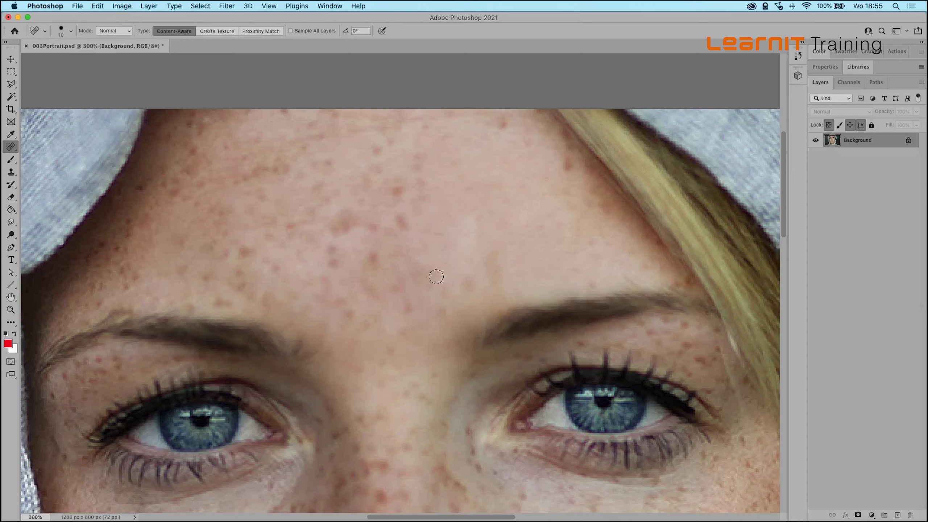
{"action": "left_click", "coordinate": [436, 275]}
{"action": "left_click_drag", "start_coordinate": [473, 171], "coordinate": [442, 169]}
{"action": "left_click", "coordinate": [502, 124]}
{"action": "left_click", "coordinate": [565, 166]}
{"action": "left_click_drag", "start_coordinate": [550, 193], "coordinate": [575, 205]}
Step: Switch to the Healing Brush and set its size to 30
{"action": "left_click", "coordinate": [10, 147]}
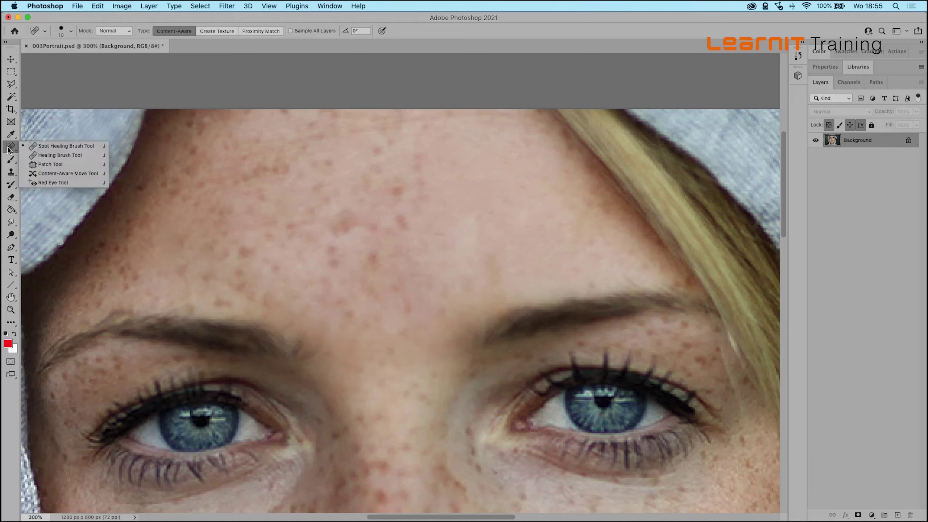
{"action": "left_click", "coordinate": [64, 156]}
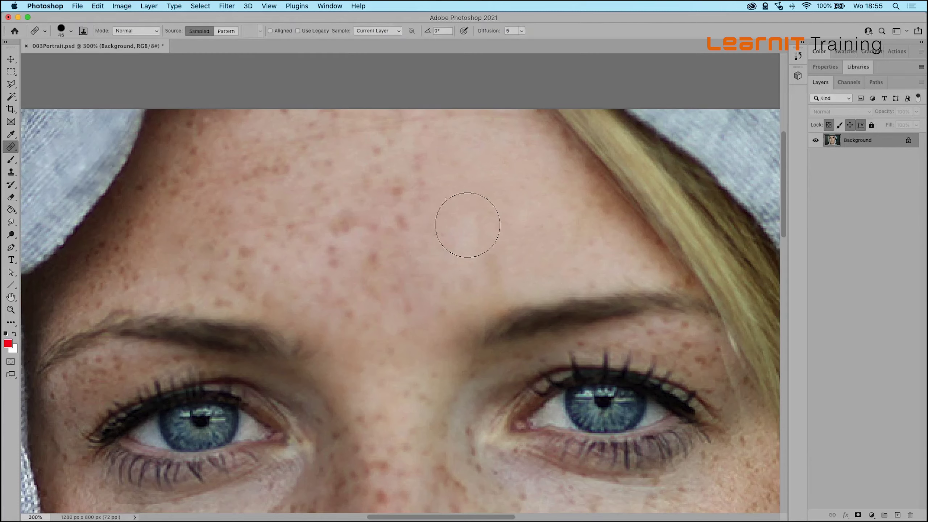
{"action": "key", "text": "bracketleft"}
{"action": "key", "text": "bracketleft"}
{"action": "key", "text": "bracketright"}
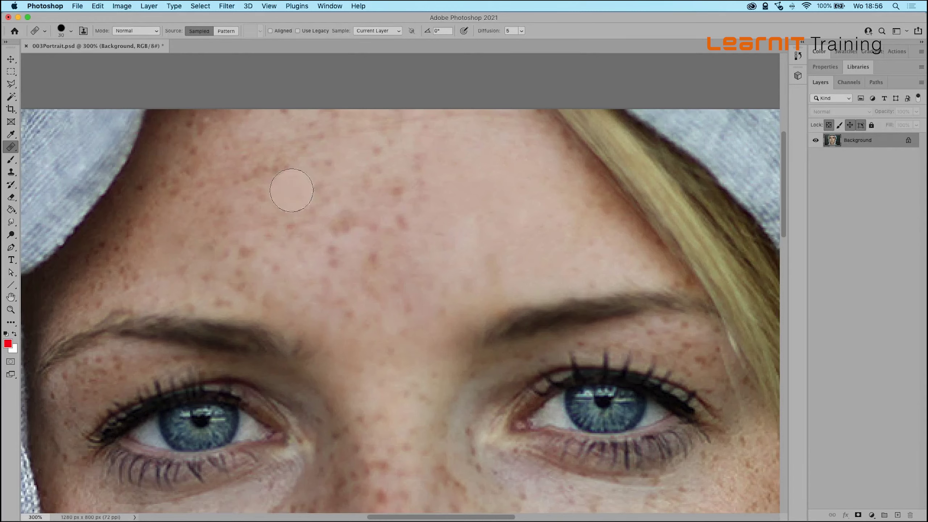
Step: Heal the upper forehead from sampled clean skin, undoing the bright mismatched stroke
{"action": "mouse_move", "coordinate": [282, 191]}
{"action": "left_mouse_down"}
{"action": "mouse_move", "coordinate": [276, 175]}
{"action": "mouse_move", "coordinate": [280, 207]}
{"action": "mouse_move", "coordinate": [253, 228]}
{"action": "mouse_move", "coordinate": [280, 207]}
{"action": "mouse_move", "coordinate": [263, 178]}
{"action": "mouse_move", "coordinate": [291, 168]}
{"action": "left_mouse_up"}
{"action": "mouse_move", "coordinate": [305, 160]}
{"action": "left_mouse_down"}
{"action": "mouse_move", "coordinate": [321, 170]}
{"action": "mouse_move", "coordinate": [317, 248]}
{"action": "mouse_move", "coordinate": [247, 244]}
{"action": "mouse_move", "coordinate": [234, 220]}
{"action": "mouse_move", "coordinate": [245, 172]}
{"action": "mouse_move", "coordinate": [259, 151]}
{"action": "mouse_move", "coordinate": [307, 148]}
{"action": "left_mouse_up"}
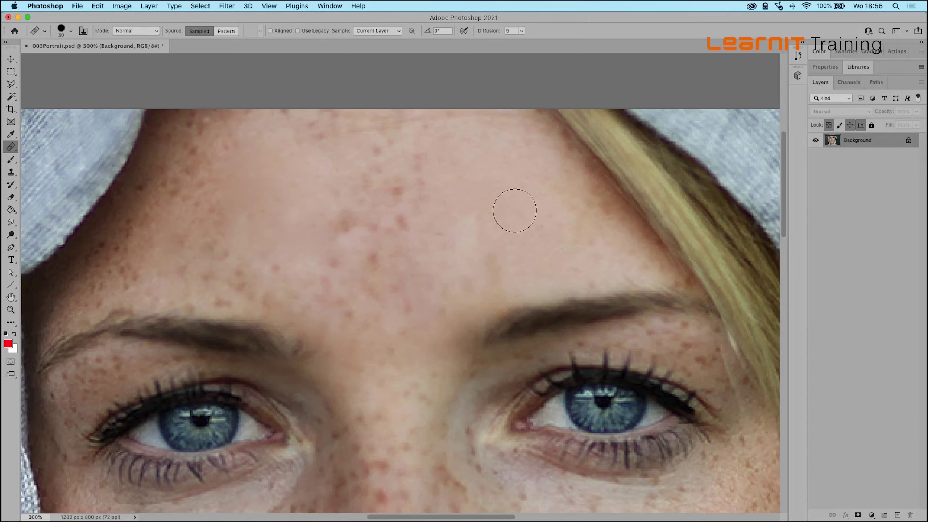
{"action": "left_click", "coordinate": [501, 181], "text": "alt"}
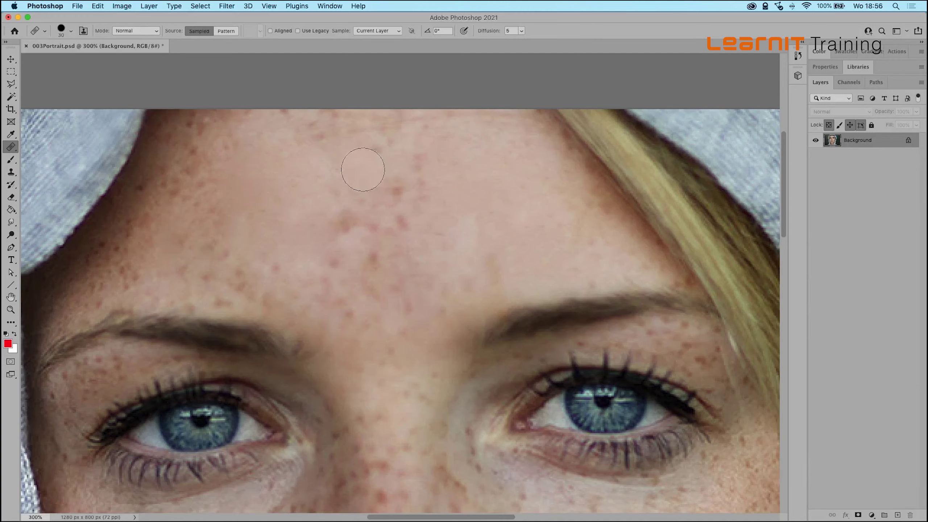
{"action": "mouse_move", "coordinate": [379, 159]}
{"action": "left_mouse_down"}
{"action": "mouse_move", "coordinate": [354, 157]}
{"action": "mouse_move", "coordinate": [347, 178]}
{"action": "mouse_move", "coordinate": [393, 185]}
{"action": "mouse_move", "coordinate": [422, 162]}
{"action": "mouse_move", "coordinate": [503, 153]}
{"action": "mouse_move", "coordinate": [494, 153]}
{"action": "left_mouse_up"}
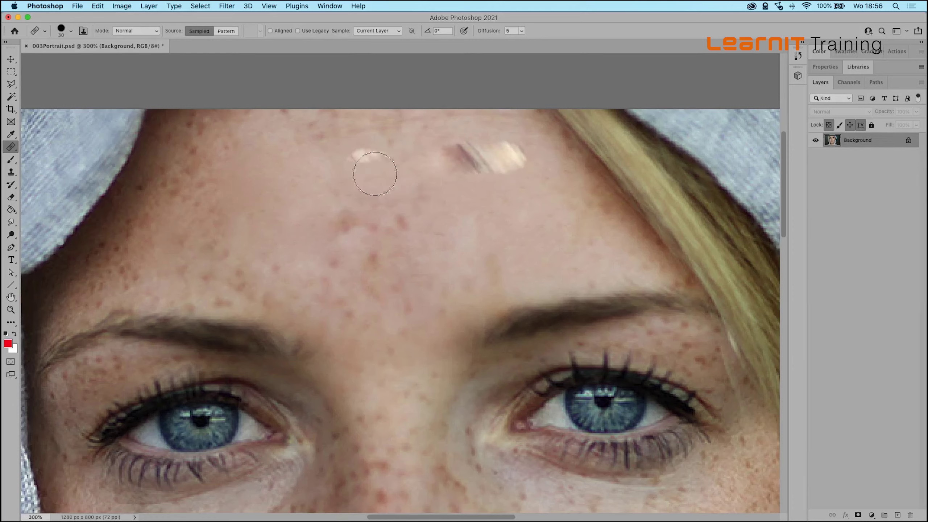
{"action": "left_click", "coordinate": [95, 6]}
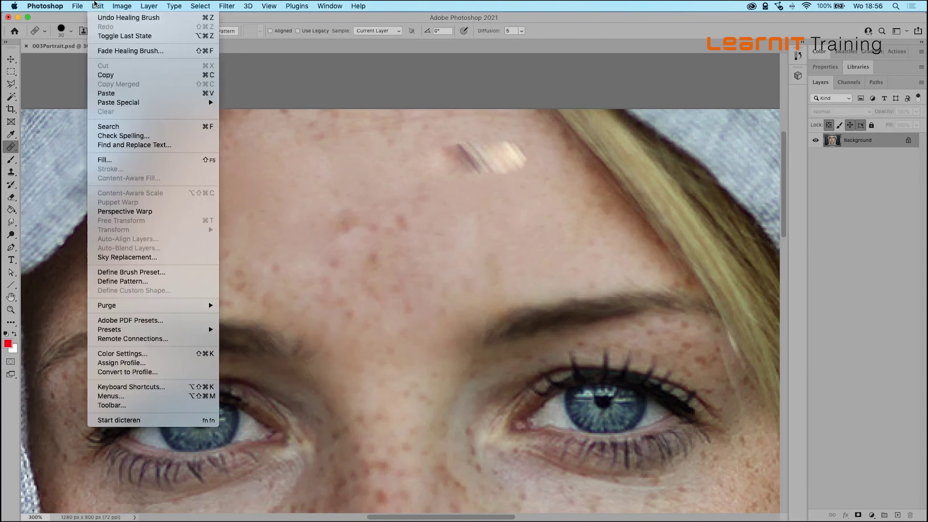
{"action": "left_click", "coordinate": [104, 18]}
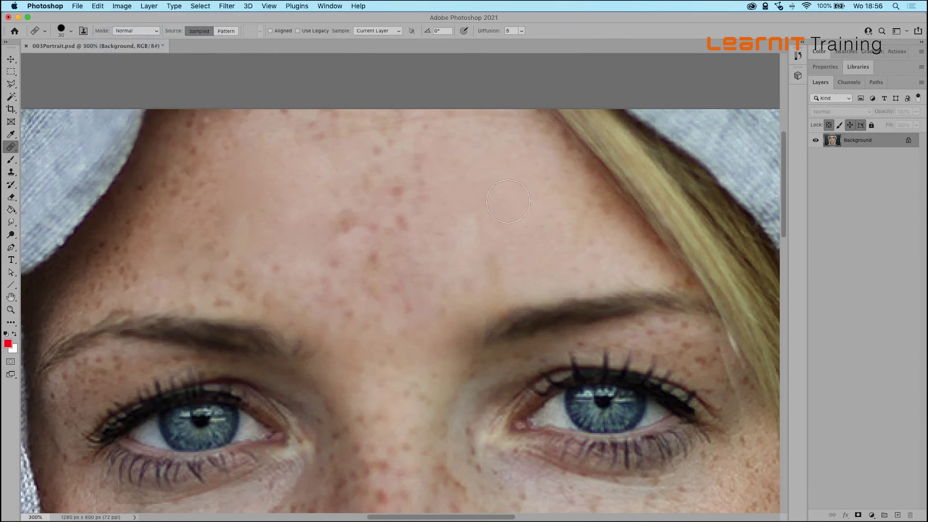
Step: Resample clean skin and heal freckles on the left, central and between-brow forehead
{"action": "left_click", "coordinate": [503, 200], "text": "alt"}
{"action": "mouse_move", "coordinate": [387, 190]}
{"action": "left_mouse_down"}
{"action": "mouse_move", "coordinate": [376, 174]}
{"action": "mouse_move", "coordinate": [417, 193]}
{"action": "left_mouse_up"}
{"action": "left_click_drag", "start_coordinate": [336, 293], "coordinate": [382, 227]}
{"action": "left_click", "coordinate": [500, 189], "text": "alt"}
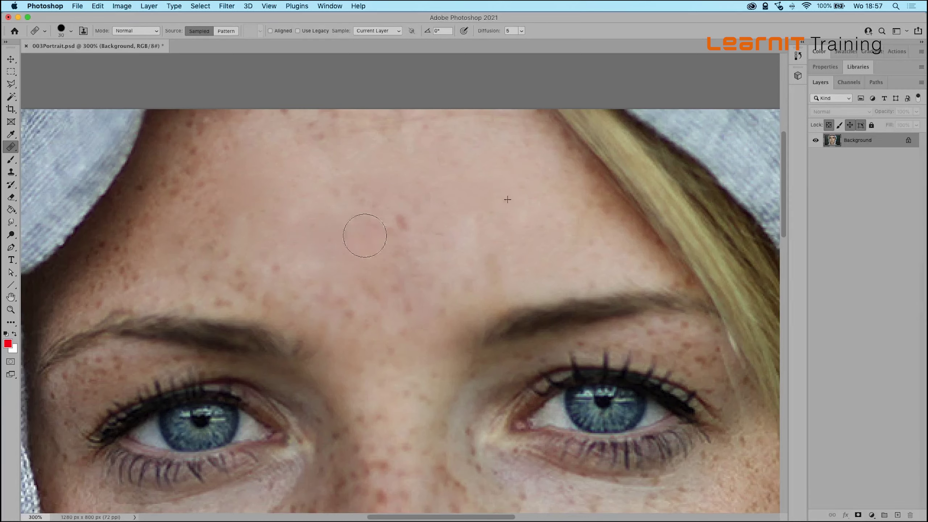
{"action": "left_click_drag", "start_coordinate": [382, 227], "coordinate": [399, 228]}
{"action": "left_click", "coordinate": [496, 181], "text": "alt"}
{"action": "mouse_move", "coordinate": [417, 271]}
{"action": "left_mouse_down"}
{"action": "mouse_move", "coordinate": [406, 295]}
{"action": "mouse_move", "coordinate": [379, 292]}
{"action": "mouse_move", "coordinate": [393, 223]}
{"action": "left_mouse_up"}
{"action": "left_click", "coordinate": [417, 211], "text": "alt"}
{"action": "left_click_drag", "start_coordinate": [290, 269], "coordinate": [284, 269]}
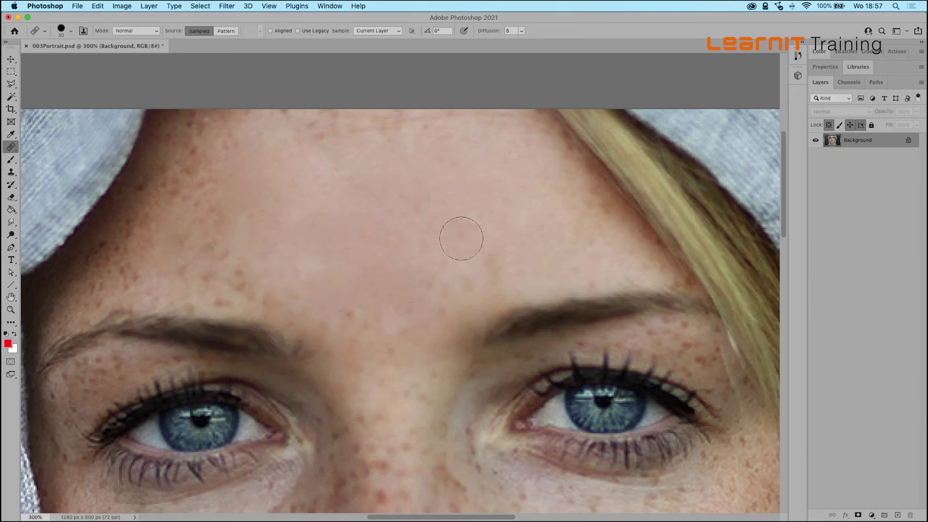
{"action": "left_click_drag", "start_coordinate": [480, 266], "coordinate": [418, 278]}
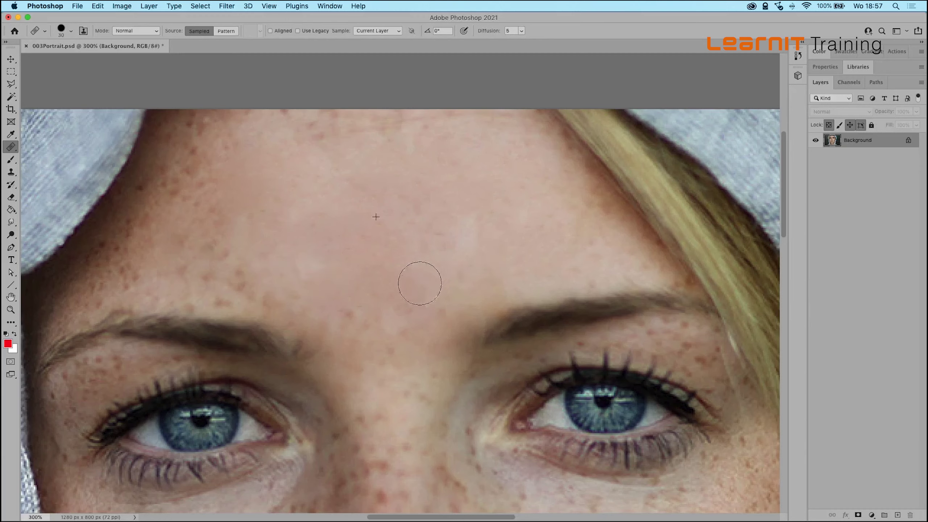
Step: Smooth the upper-left, far-left and upper edge of the forehead with resampled skin
{"action": "left_click", "coordinate": [387, 203], "text": "alt"}
{"action": "mouse_move", "coordinate": [188, 205]}
{"action": "left_mouse_down"}
{"action": "mouse_move", "coordinate": [195, 177]}
{"action": "mouse_move", "coordinate": [228, 157]}
{"action": "left_mouse_up"}
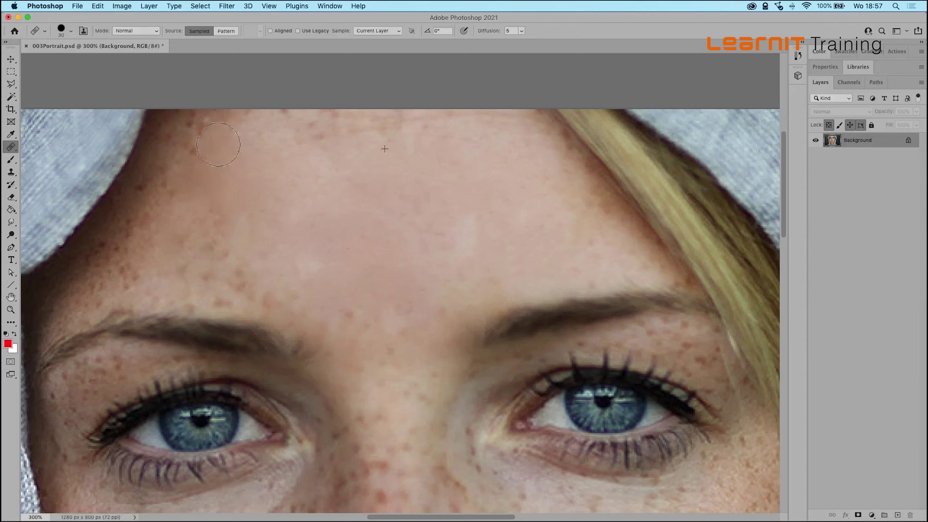
{"action": "left_click", "coordinate": [225, 225]}
{"action": "left_click_drag", "start_coordinate": [223, 227], "coordinate": [206, 259]}
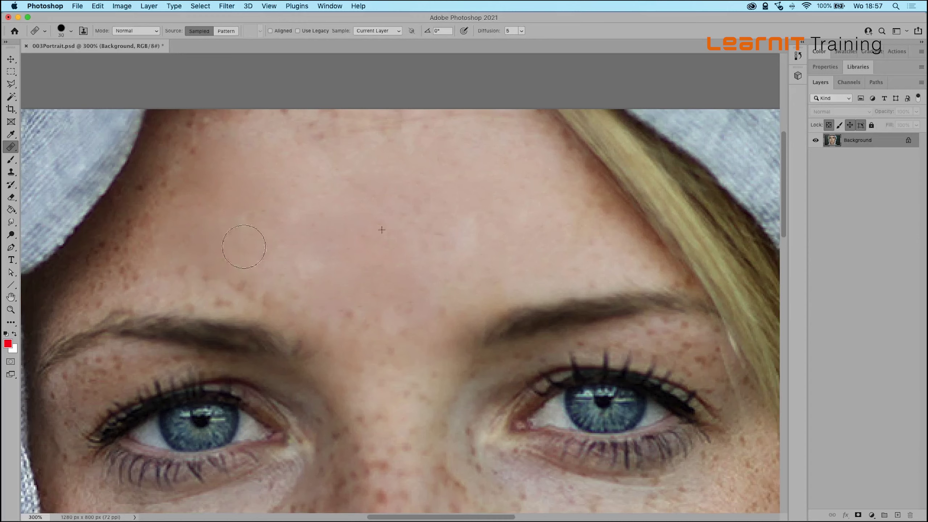
{"action": "left_click_drag", "start_coordinate": [206, 259], "coordinate": [234, 221]}
{"action": "left_click_drag", "start_coordinate": [174, 276], "coordinate": [243, 287]}
{"action": "left_click", "coordinate": [406, 216], "text": "alt"}
{"action": "left_click", "coordinate": [237, 152]}
{"action": "mouse_move", "coordinate": [241, 135]}
{"action": "left_mouse_down"}
{"action": "mouse_move", "coordinate": [289, 124]}
{"action": "mouse_move", "coordinate": [423, 128]}
{"action": "left_mouse_up"}
{"action": "left_click", "coordinate": [369, 201], "text": "alt"}
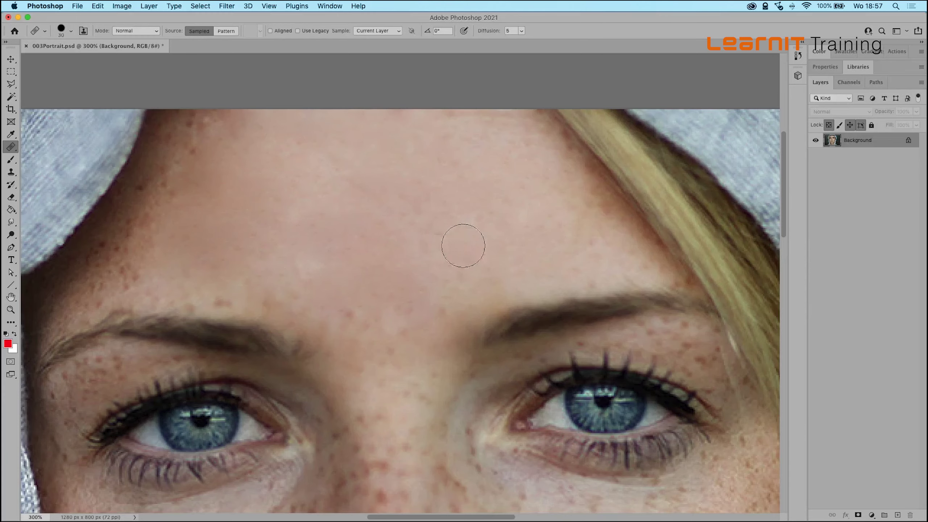
Step: Zoom out to show the whole portrait at 100% and select the Move tool
{"action": "key", "text": "z"}
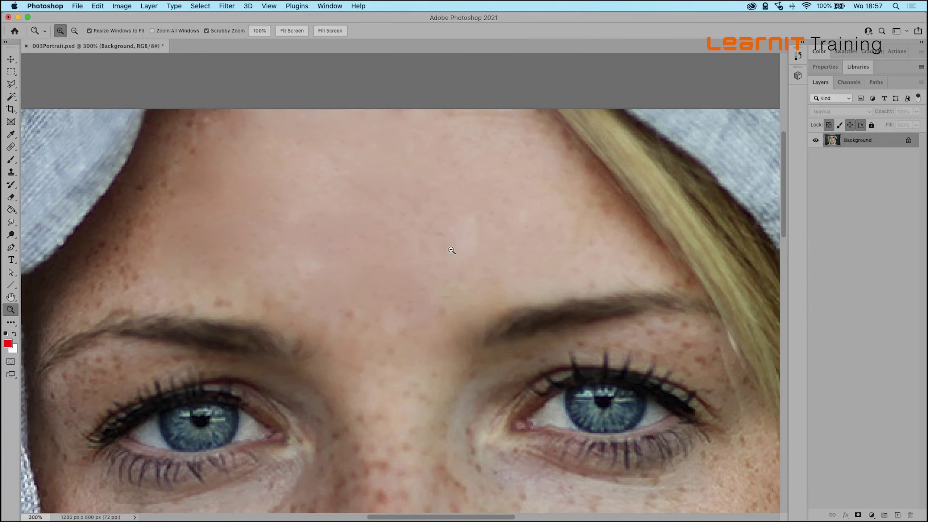
{"action": "left_click", "coordinate": [444, 218], "text": "alt"}
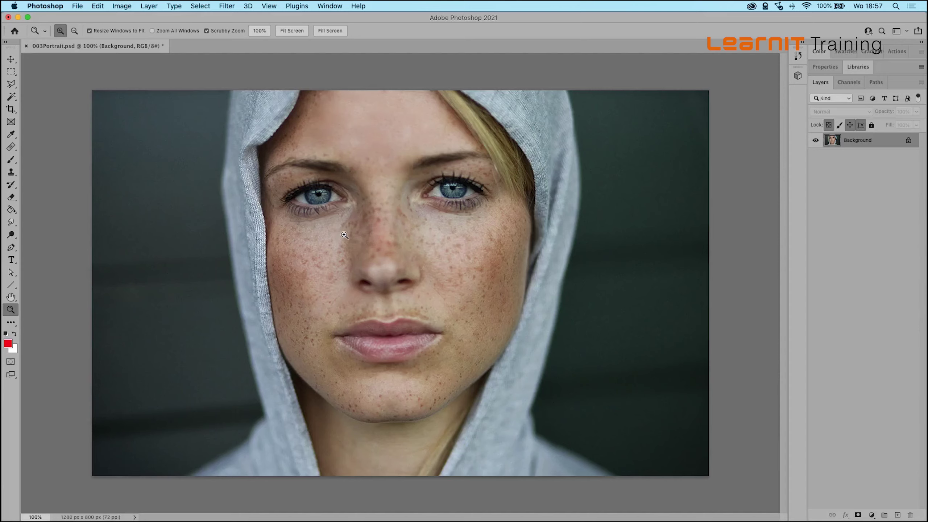
{"action": "left_click", "coordinate": [9, 60]}
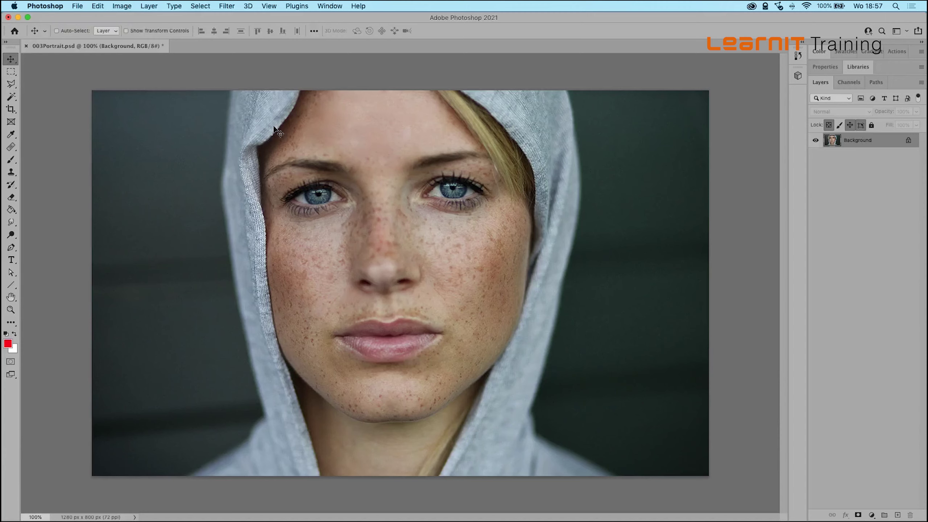
{"action": "left_click", "coordinate": [226, 4]}
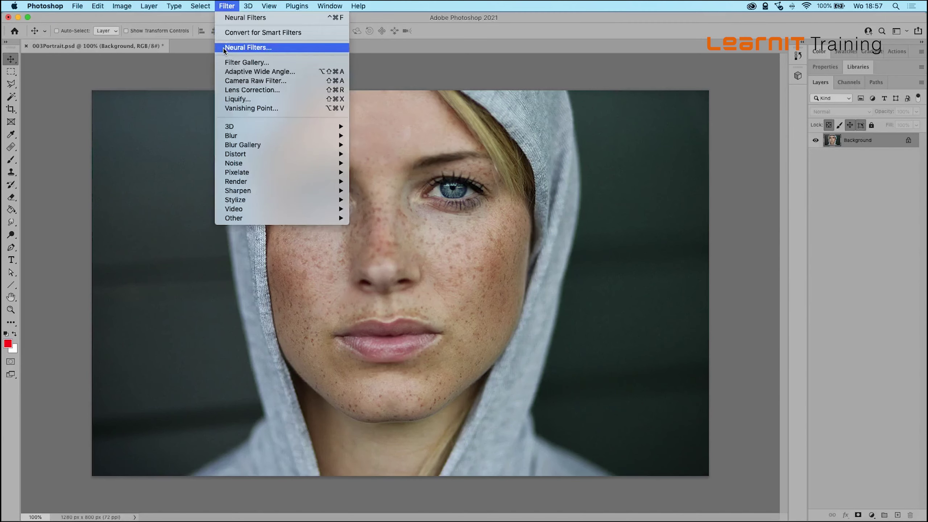
Step: Open Neural Filters and show the Featured filters including Skin Smoothing
{"action": "left_click", "coordinate": [267, 48]}
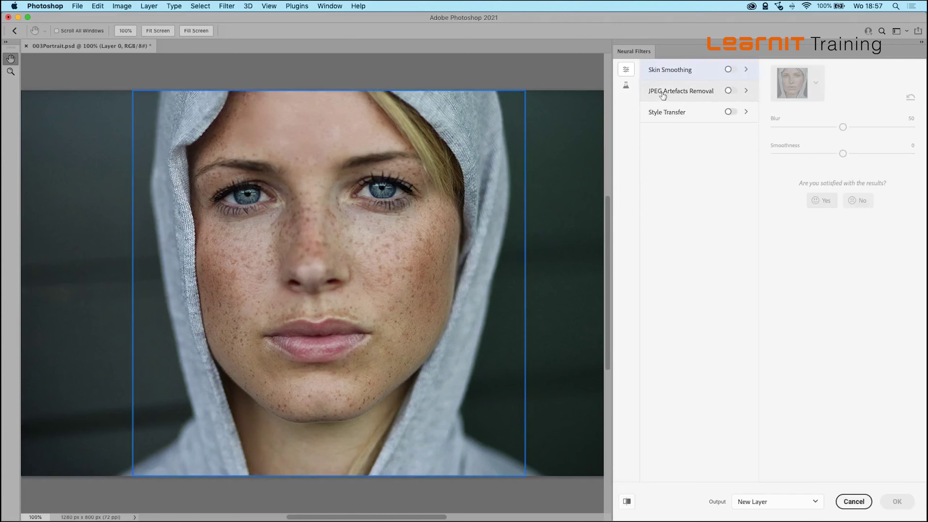
{"action": "left_click", "coordinate": [625, 86]}
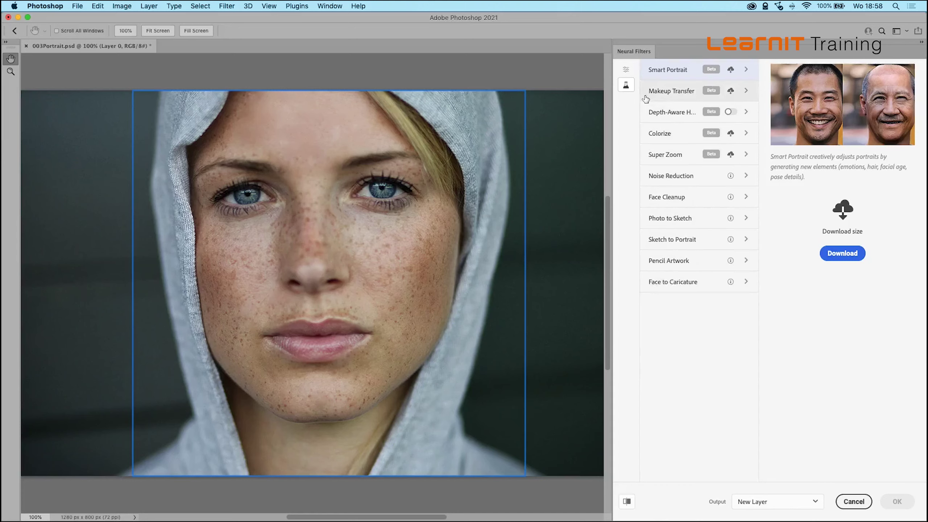
{"action": "left_click", "coordinate": [627, 70]}
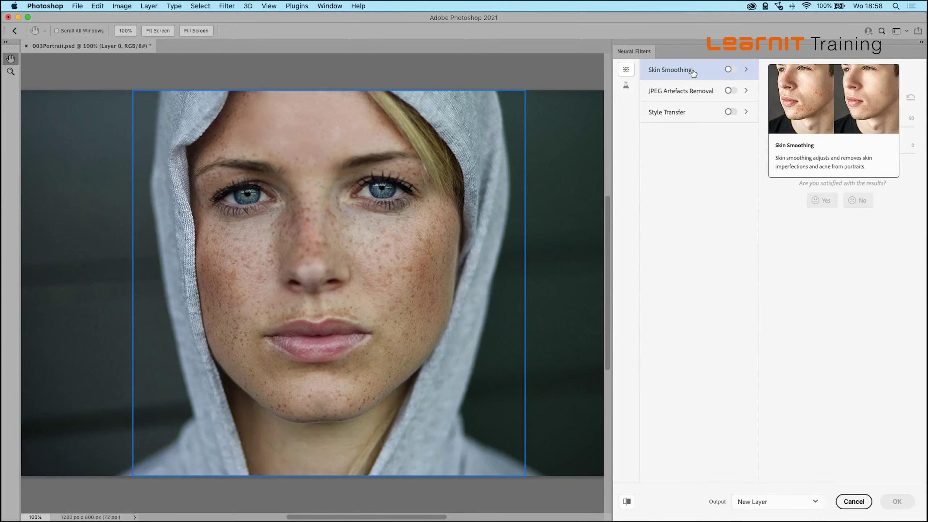
Step: Apply Skin Smoothing with Blur 71 and Smoothness 22 as a new layer
{"action": "left_click", "coordinate": [730, 69]}
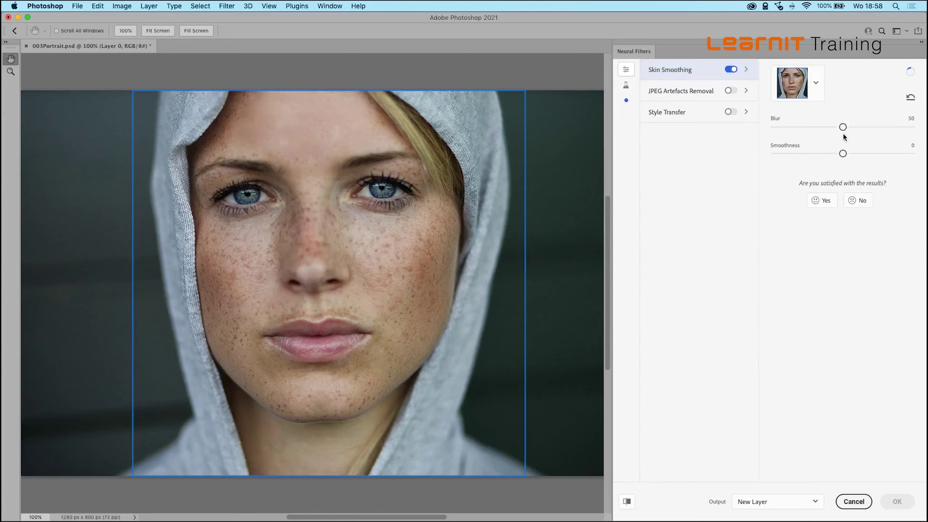
{"action": "mouse_move", "coordinate": [843, 127]}
{"action": "left_mouse_down"}
{"action": "mouse_move", "coordinate": [871, 127]}
{"action": "mouse_move", "coordinate": [860, 153]}
{"action": "mouse_move", "coordinate": [873, 153]}
{"action": "left_mouse_up"}
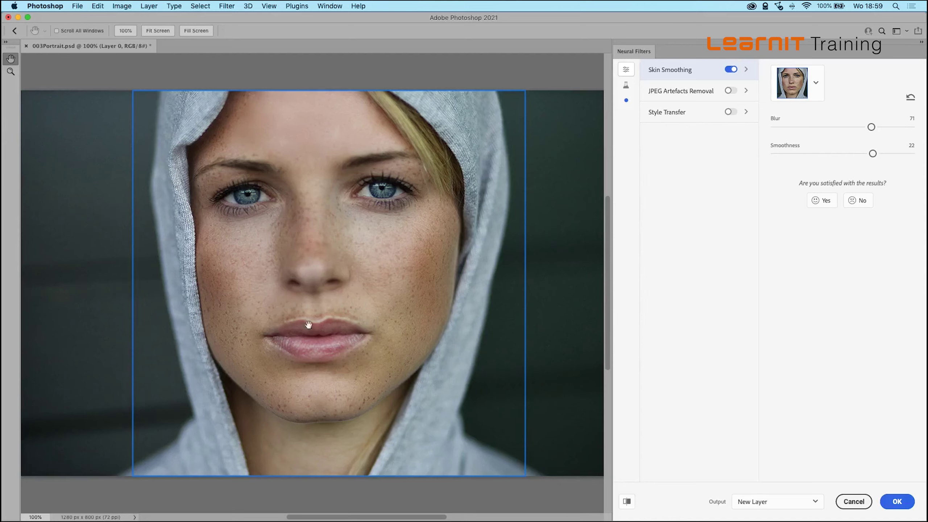
{"action": "left_click", "coordinate": [896, 502]}
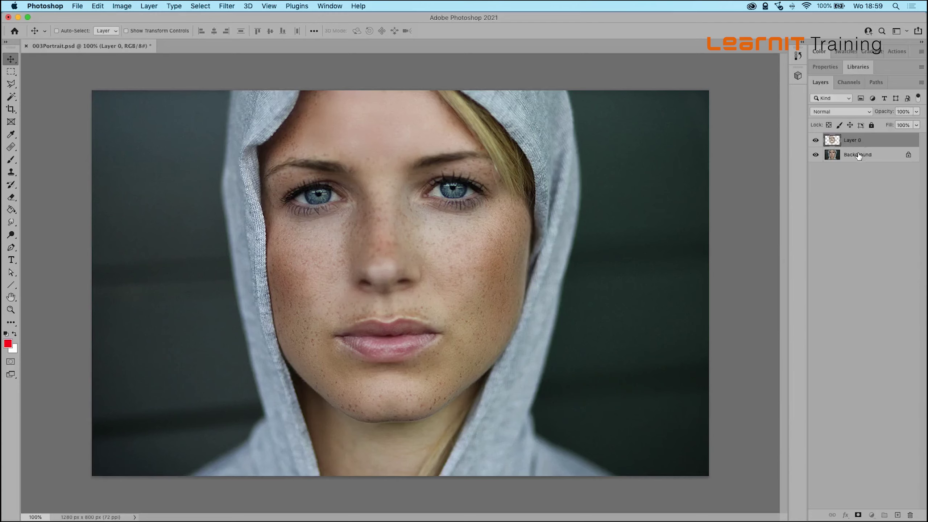
Step: Select Layer 0 and Background and flatten them into one Background layer
{"action": "left_click", "coordinate": [858, 156], "text": "shift"}
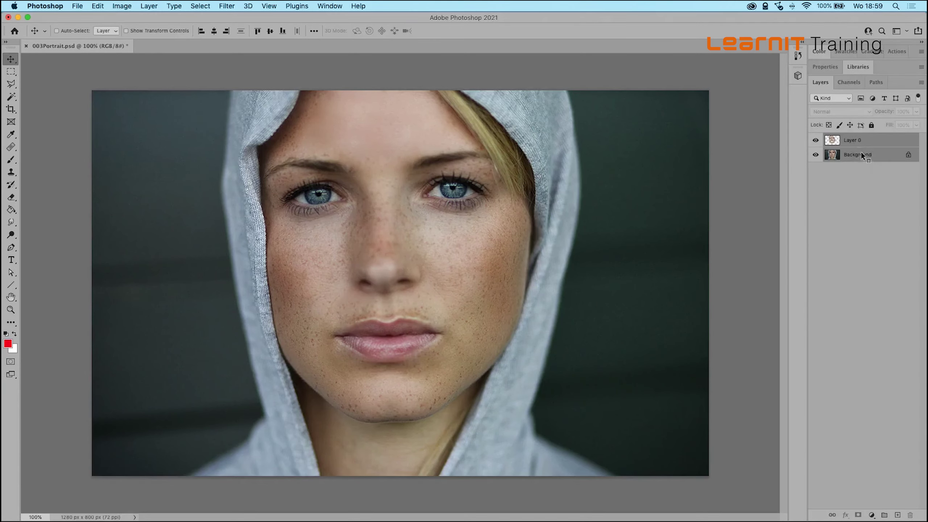
{"action": "right_click", "coordinate": [857, 156]}
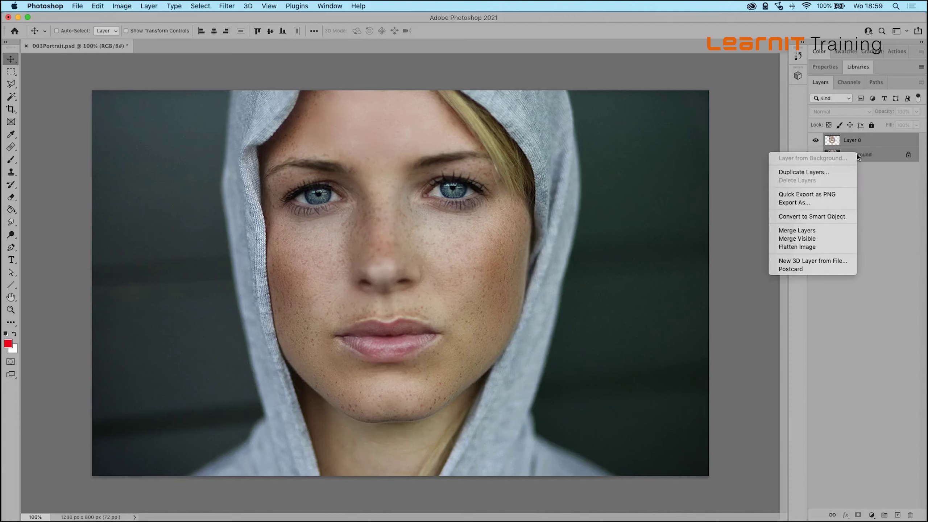
{"action": "left_click", "coordinate": [820, 248]}
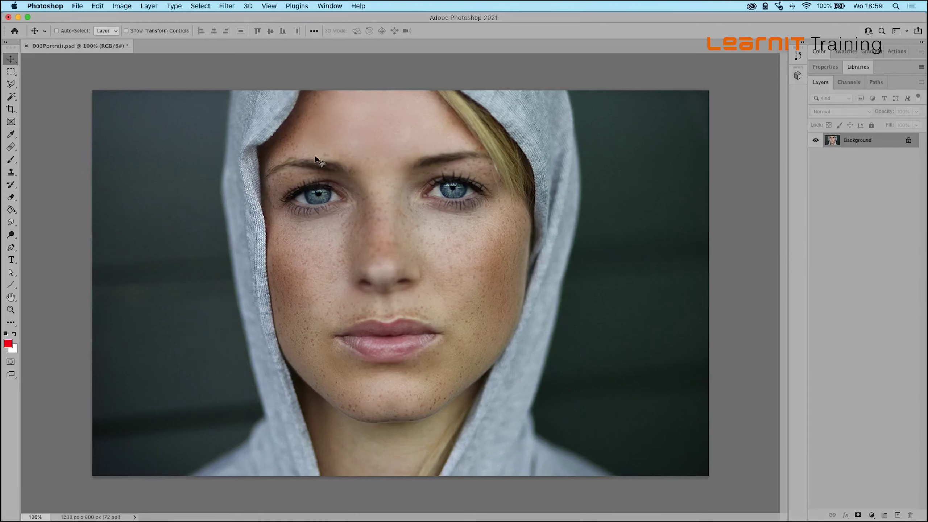
{"action": "left_click", "coordinate": [226, 5]}
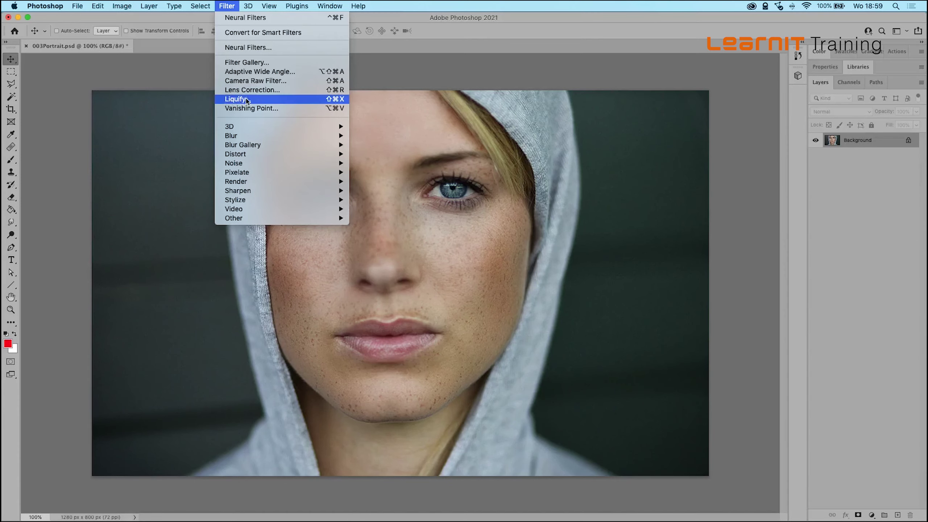
Step: In Liquify, link both eyes and set Eye Size to 36
{"action": "left_click", "coordinate": [258, 101]}
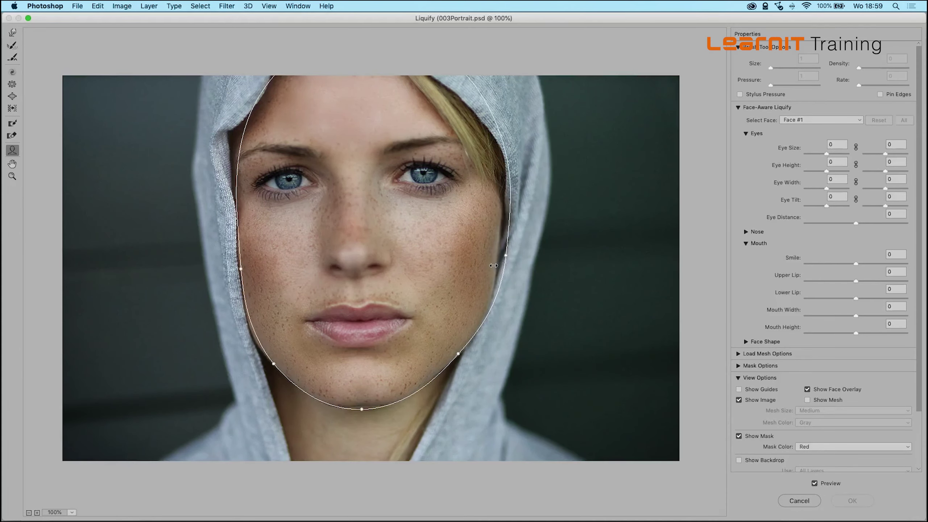
{"action": "left_click", "coordinate": [746, 134]}
{"action": "left_click", "coordinate": [746, 157]}
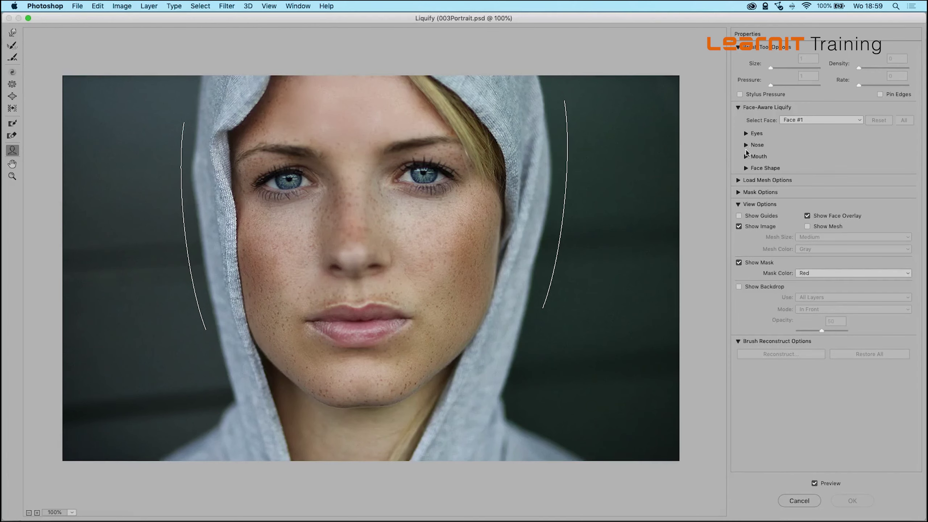
{"action": "left_click", "coordinate": [746, 133]}
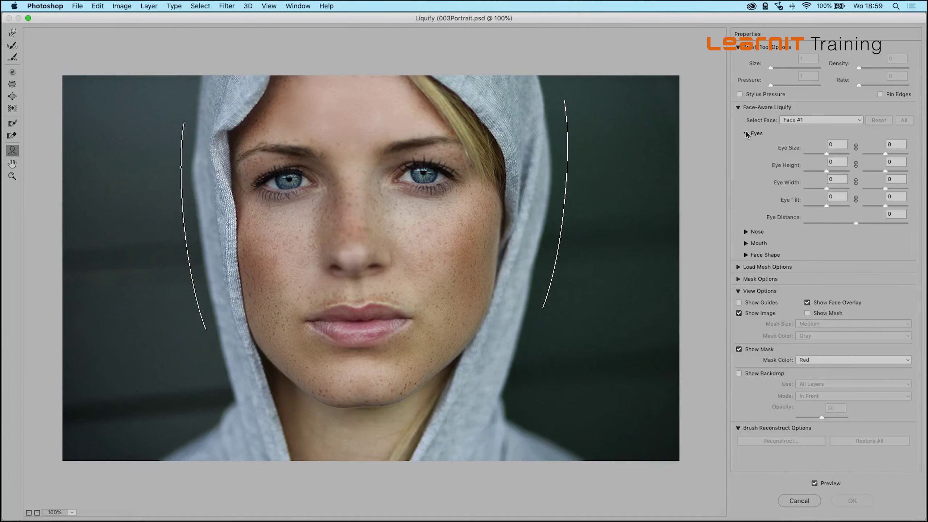
{"action": "left_click", "coordinate": [856, 147]}
{"action": "left_click_drag", "start_coordinate": [827, 154], "coordinate": [838, 158]}
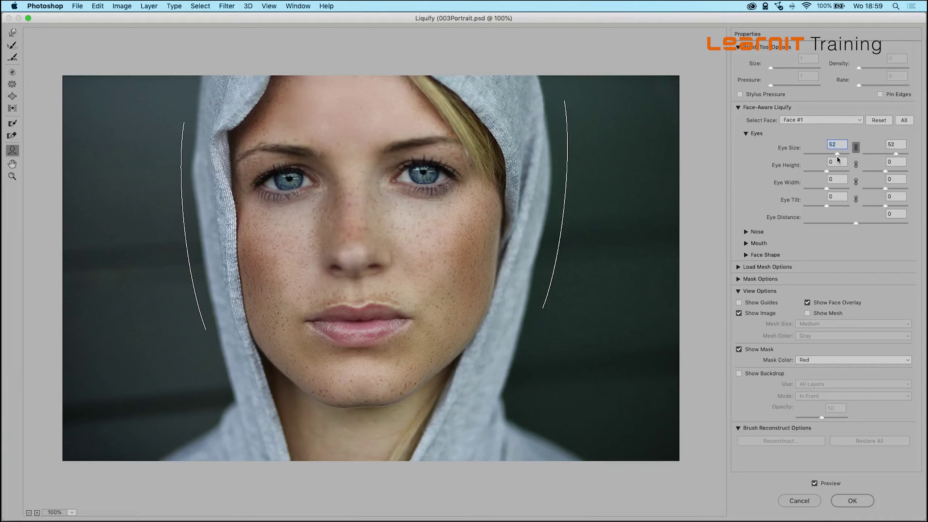
{"action": "left_click_drag", "start_coordinate": [837, 157], "coordinate": [834, 158]}
Step: Raise Upper Lip to 43 and commit the Liquify changes
{"action": "left_click", "coordinate": [746, 243]}
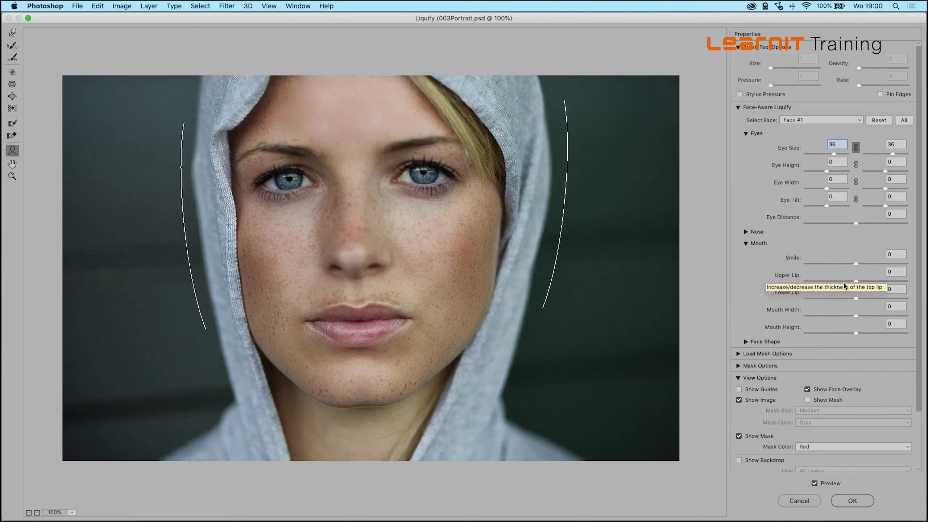
{"action": "mouse_move", "coordinate": [854, 282]}
{"action": "left_mouse_down"}
{"action": "mouse_move", "coordinate": [904, 281]}
{"action": "mouse_move", "coordinate": [877, 286]}
{"action": "left_mouse_up"}
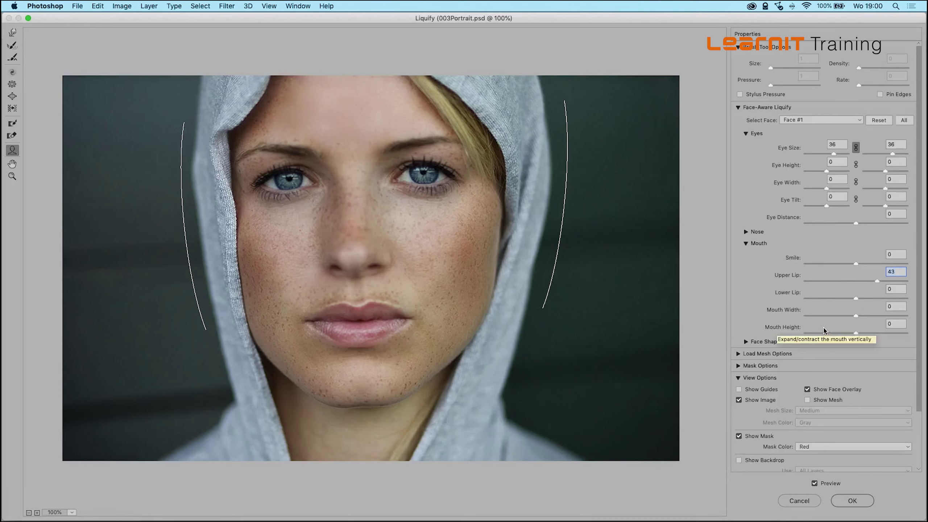
{"action": "left_click", "coordinate": [848, 500]}
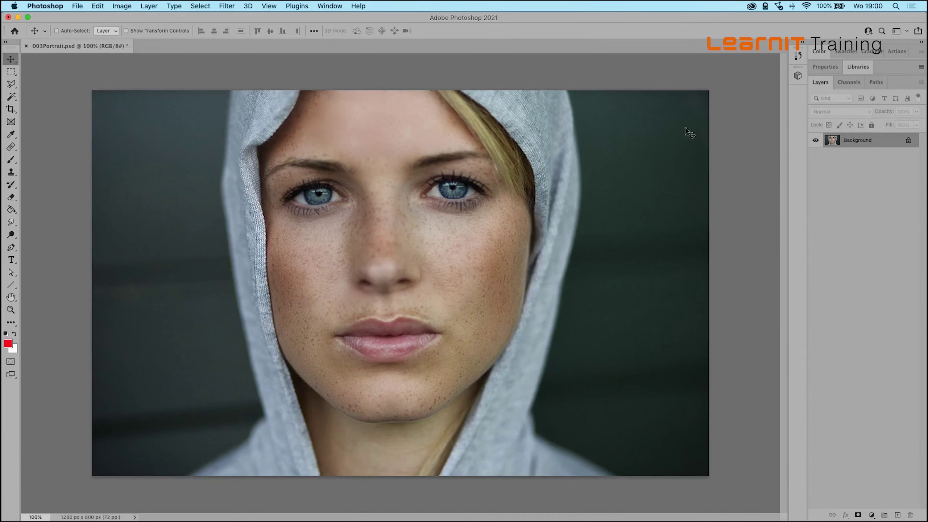
{"action": "left_click", "coordinate": [794, 57]}
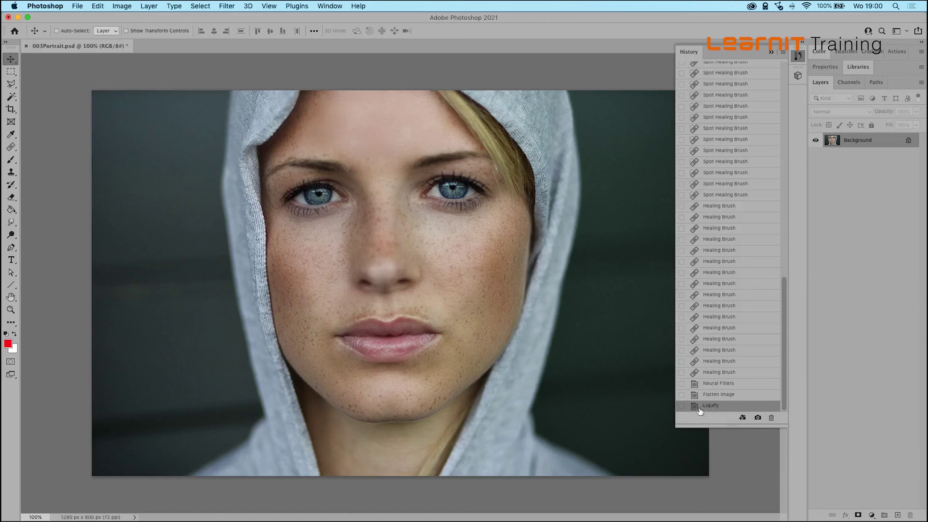
{"action": "left_click_drag", "start_coordinate": [783, 393], "coordinate": [785, 154]}
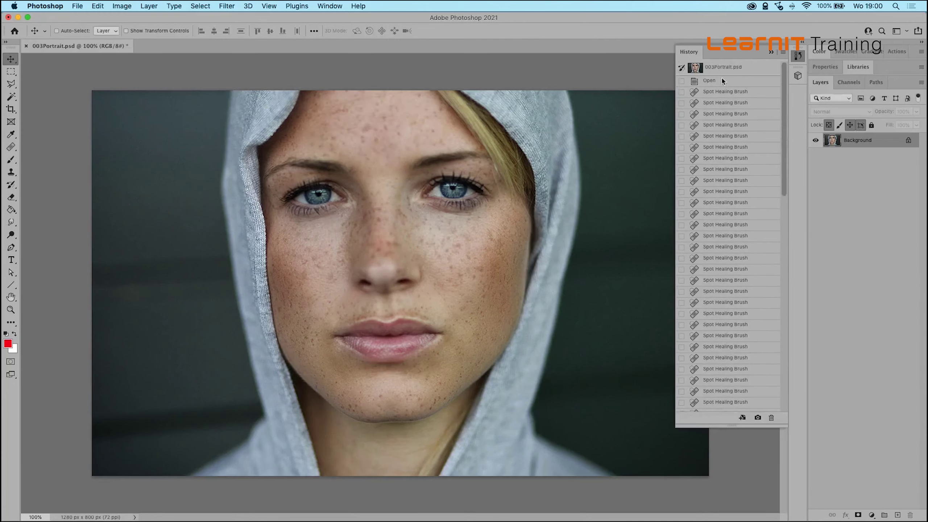
{"action": "left_click", "coordinate": [722, 80]}
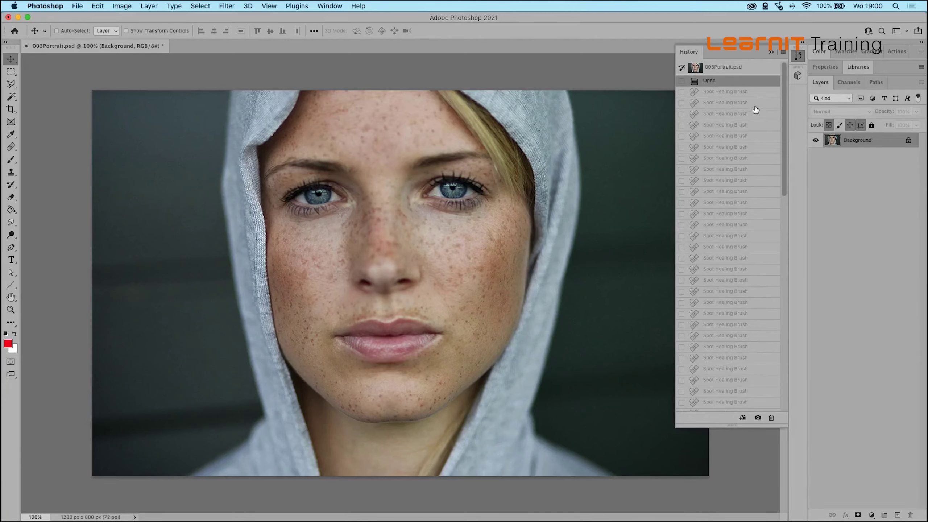
{"action": "scroll", "coordinate": [783, 105], "scroll_direction": "down", "scroll_amount": 1}
{"action": "left_click_drag", "start_coordinate": [784, 107], "coordinate": [779, 348]}
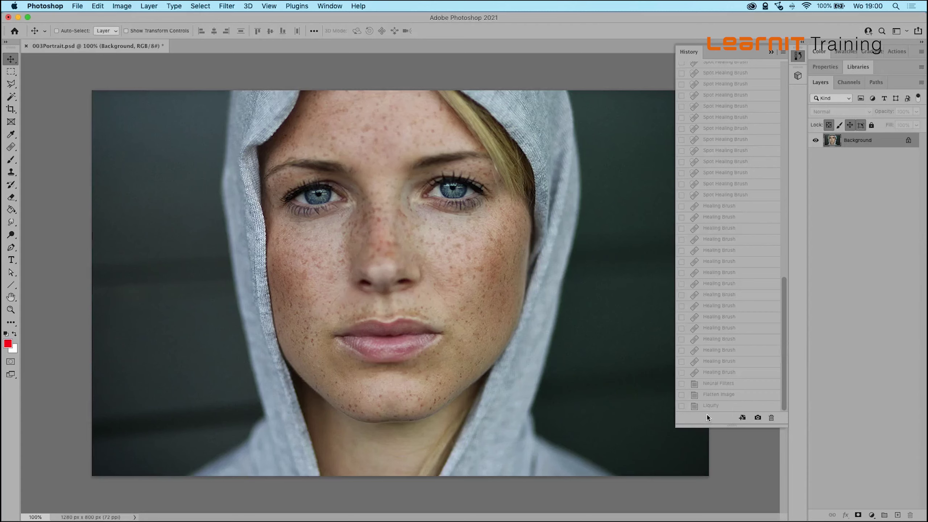
{"action": "left_click", "coordinate": [712, 406]}
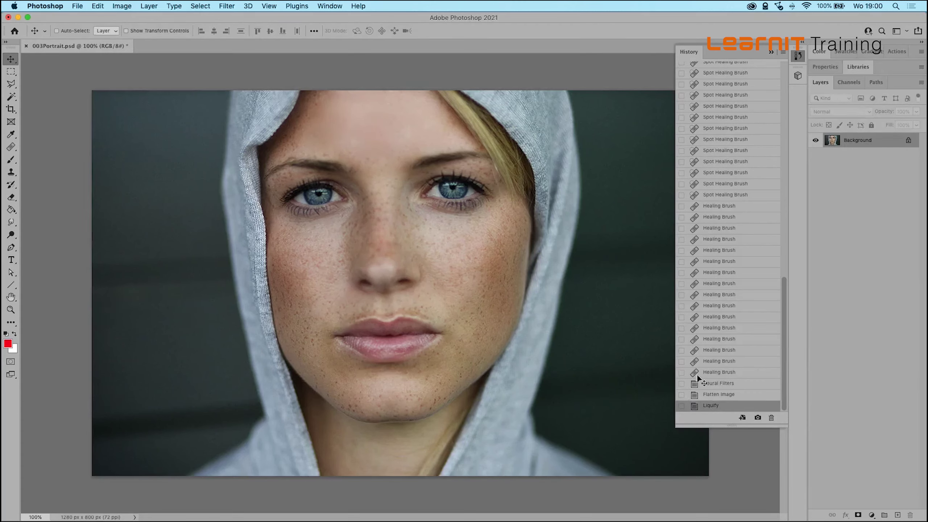
{"action": "left_click", "coordinate": [771, 52]}
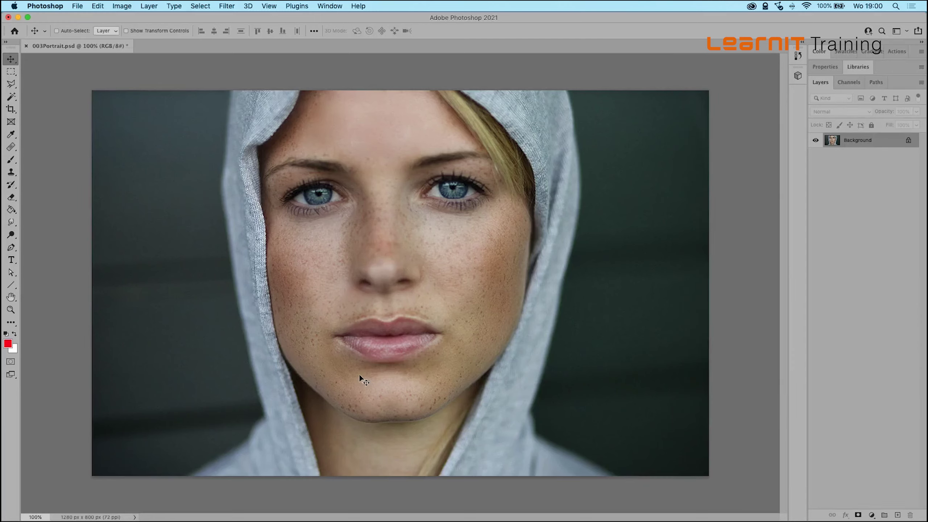